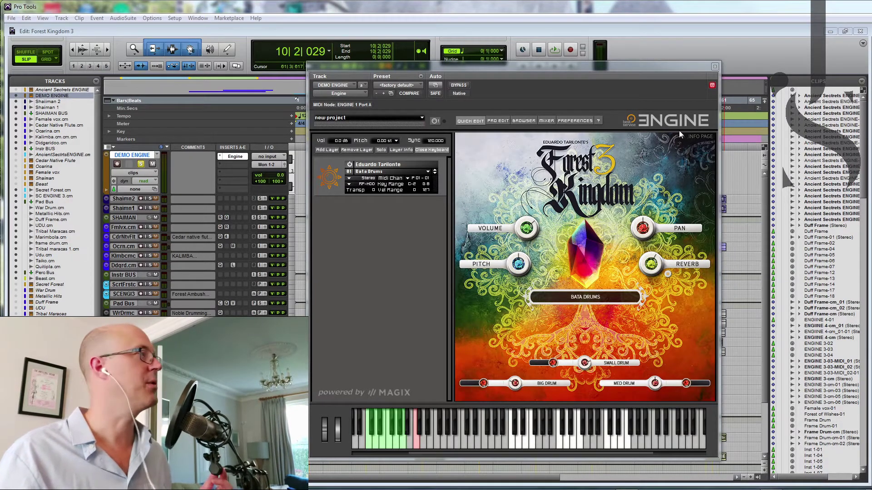
Step: Browse the Forest Kingdom 3 library's categories, including Fantasy Creatures and the Wind, Plucked and Percussion instruments
click(428, 172)
mouse_move(424, 213)
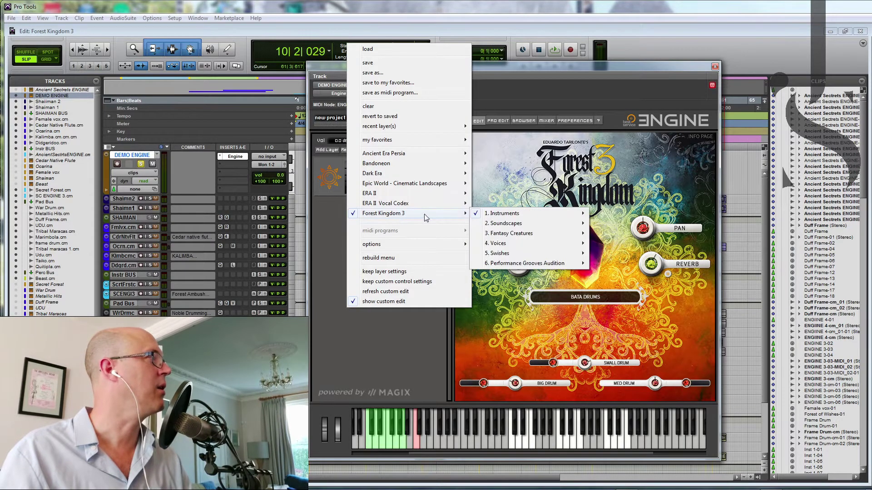
mouse_move(508, 234)
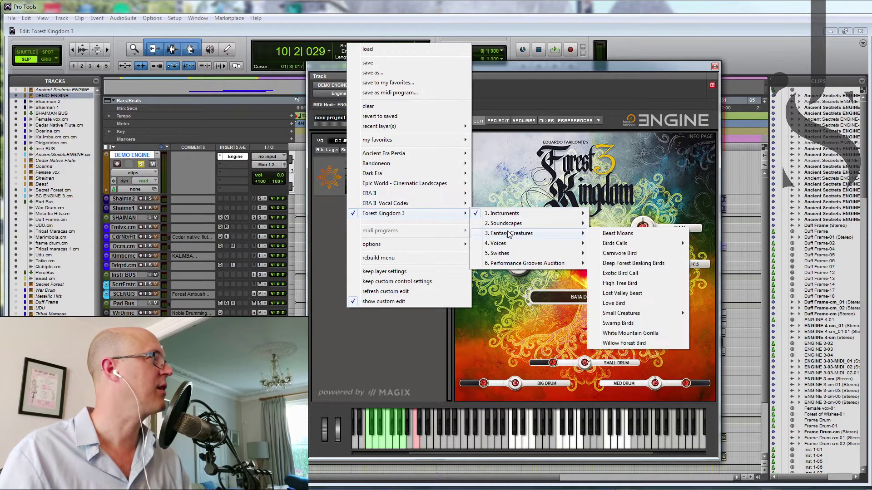
mouse_move(521, 265)
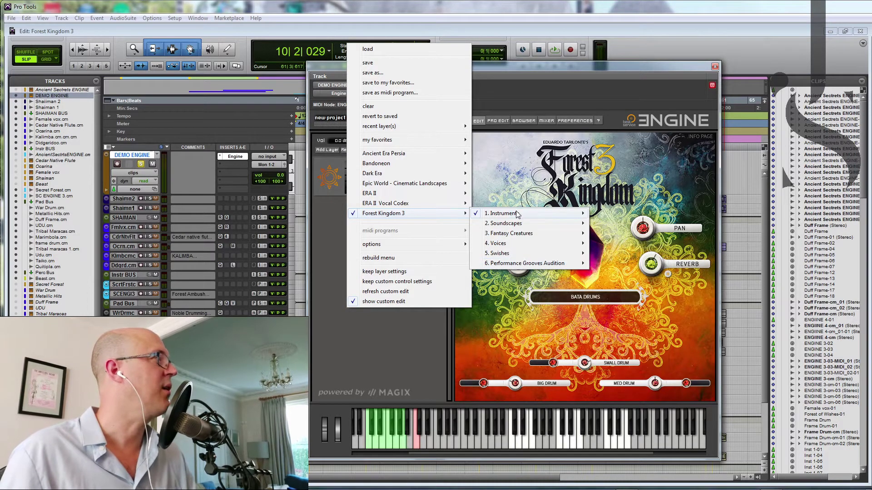
mouse_move(536, 213)
mouse_move(608, 215)
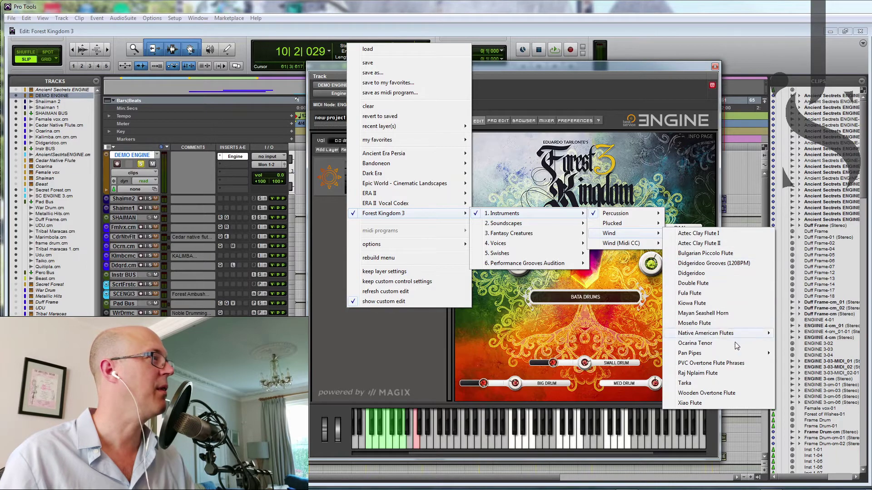
mouse_move(719, 336)
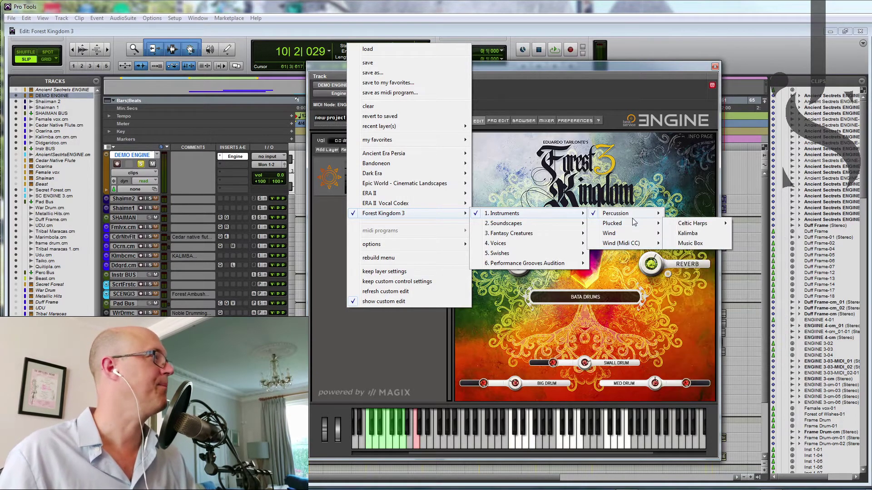
mouse_move(563, 223)
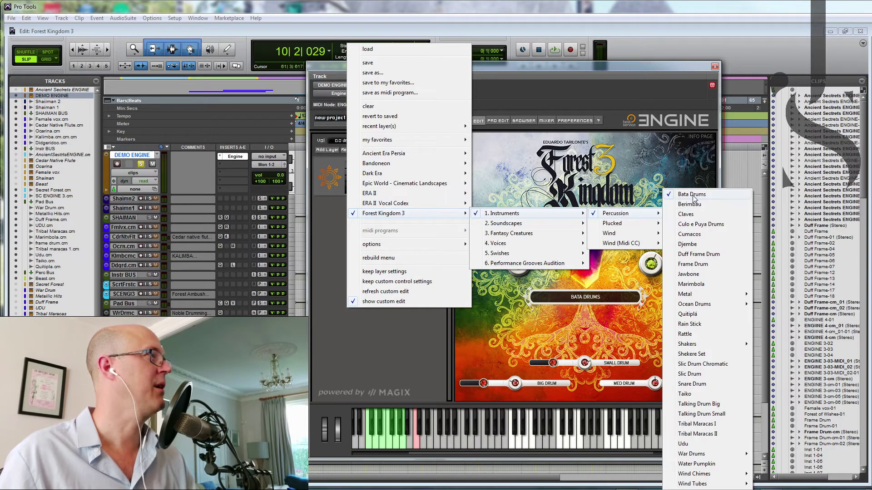
click(619, 173)
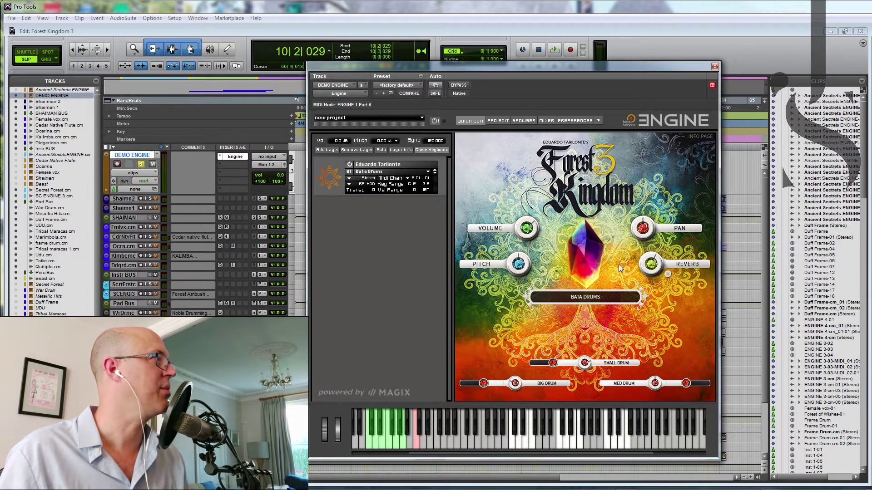
Step: Adjust the Reverb amount of the Bata Drums instrument
mouse_move(644, 265)
drag(646, 260, 654, 272)
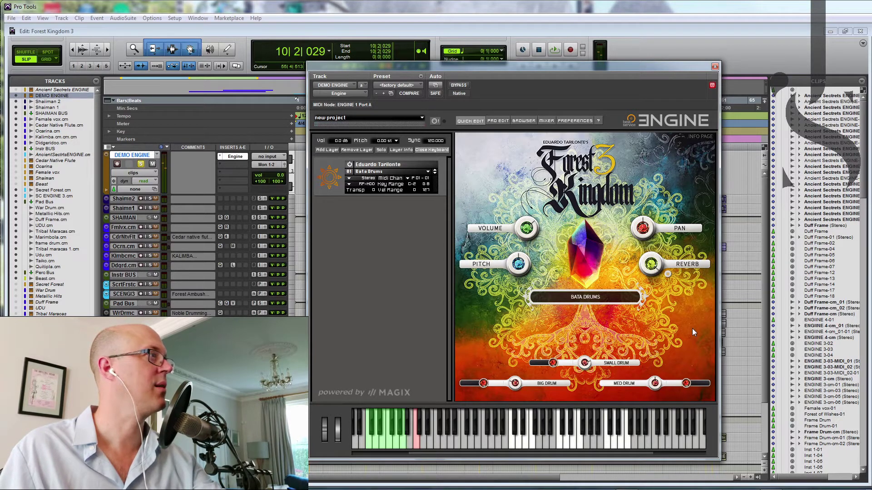
drag(653, 268, 656, 265)
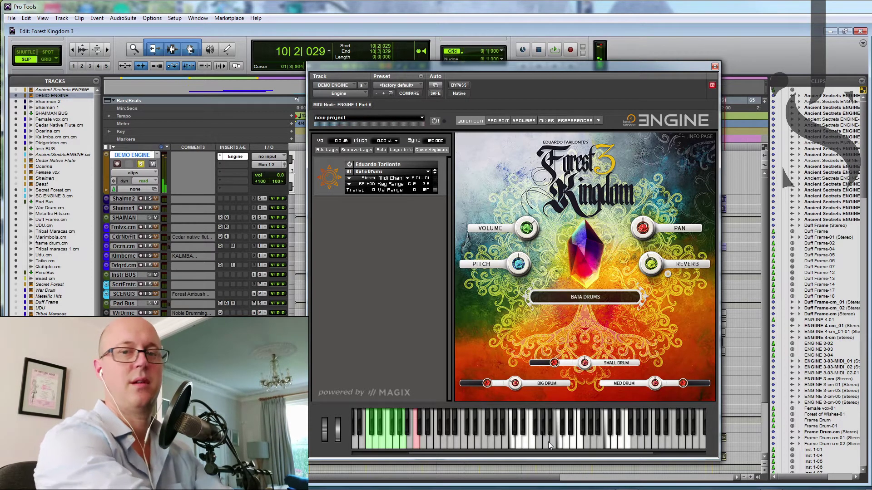
Step: Lower the Bata Drums' Small Drum slider to its minimum, then raise it to 47 %
mouse_move(555, 362)
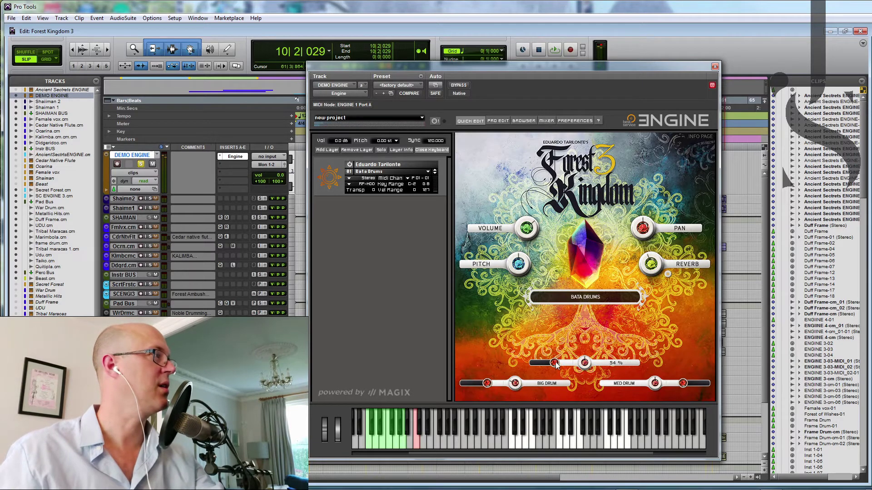
drag(555, 363, 479, 370)
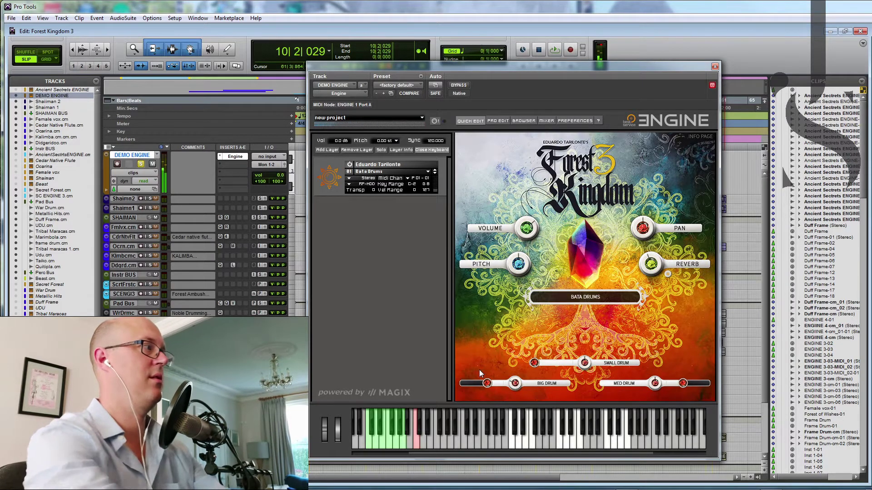
drag(534, 363, 554, 367)
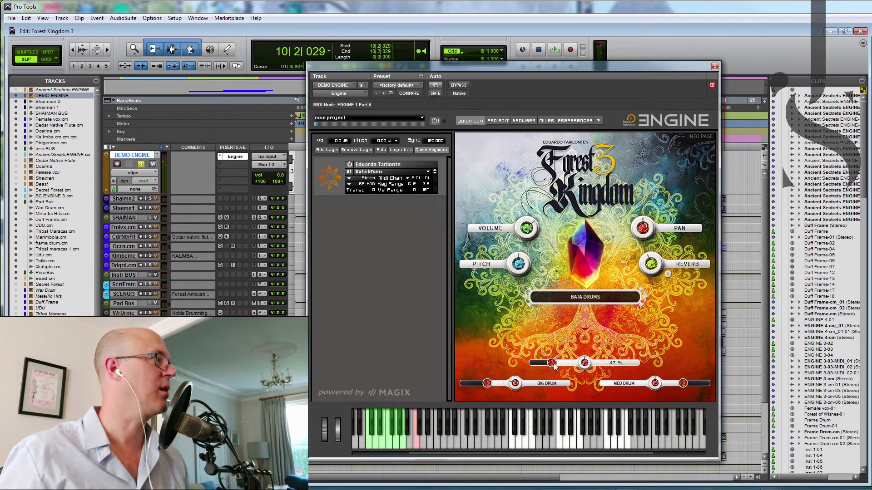
mouse_move(584, 362)
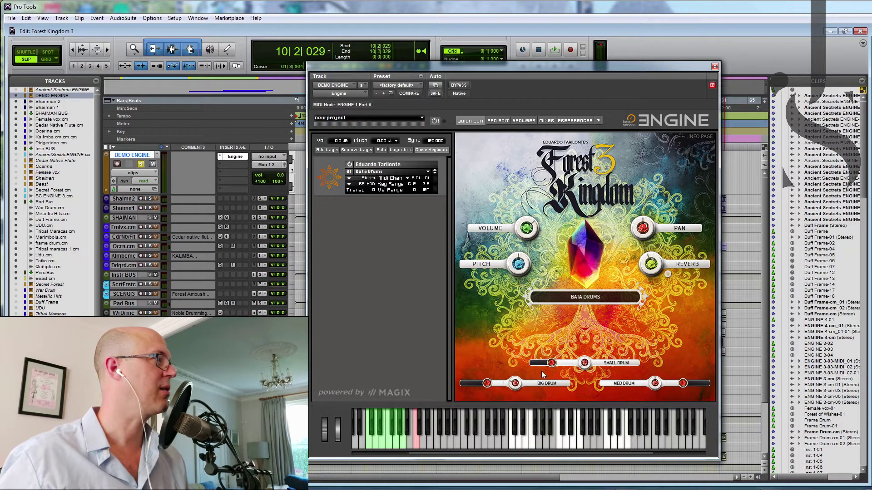
Step: Advance the layer through the next percussion instruments, loading Berimbau and then Claves
click(434, 174)
click(473, 284)
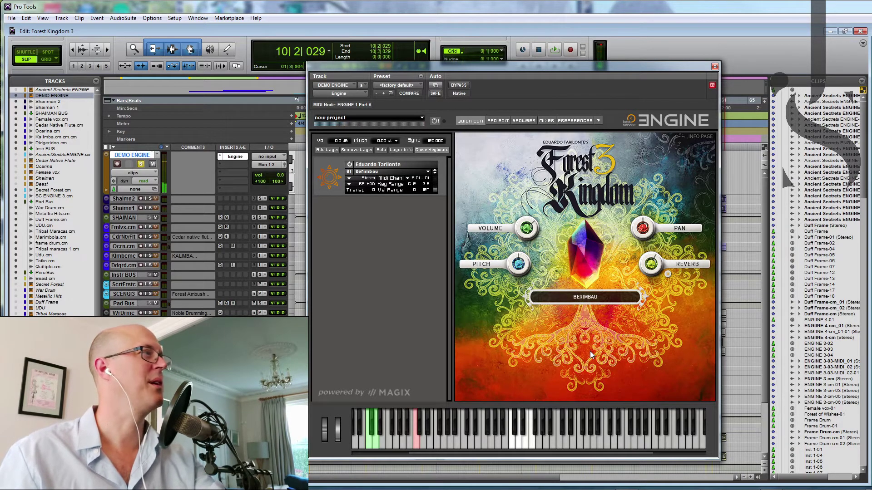
click(435, 174)
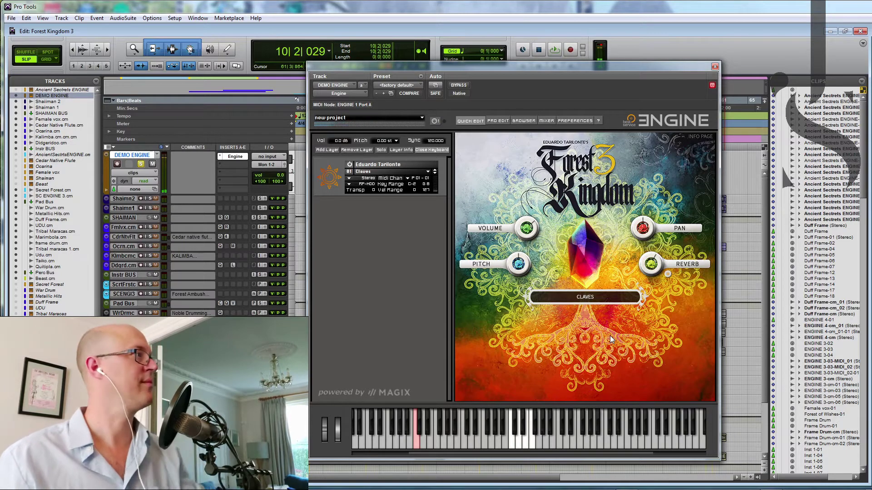
Step: Load the Ocean Drum 01 Long Ambience instrument from Forest Kingdom 3's Percussion category
click(427, 172)
mouse_move(416, 212)
mouse_move(506, 213)
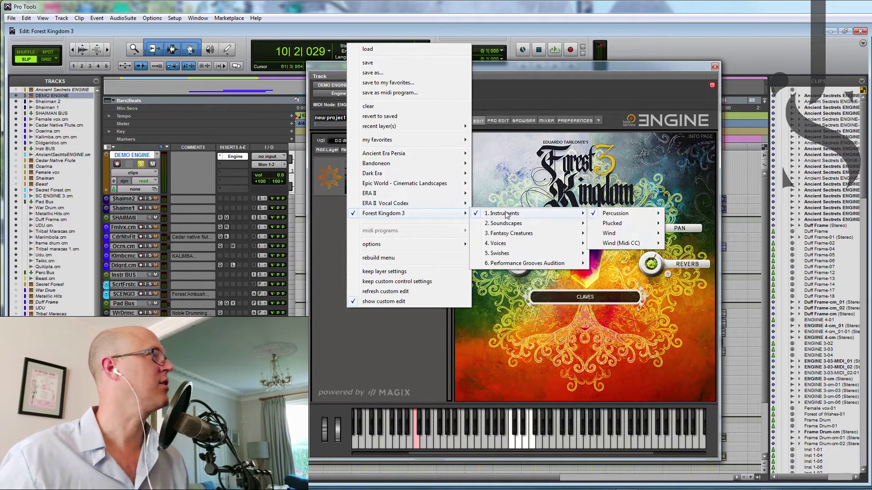
mouse_move(650, 216)
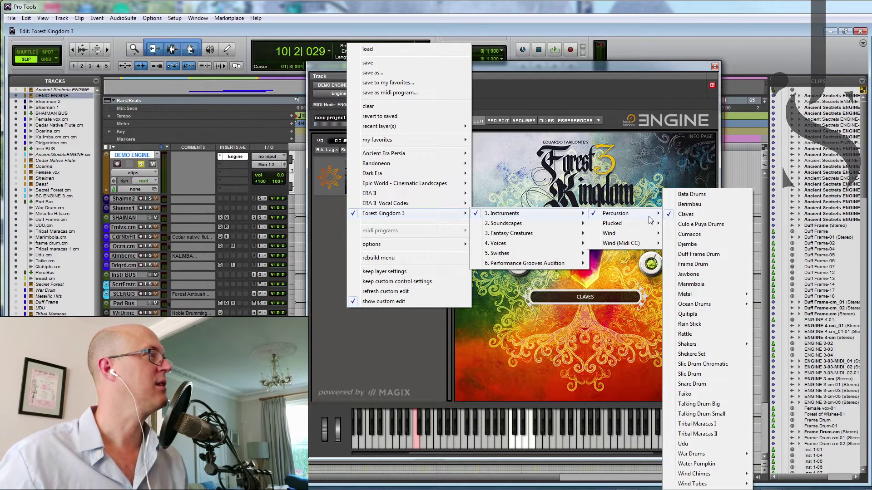
mouse_move(727, 305)
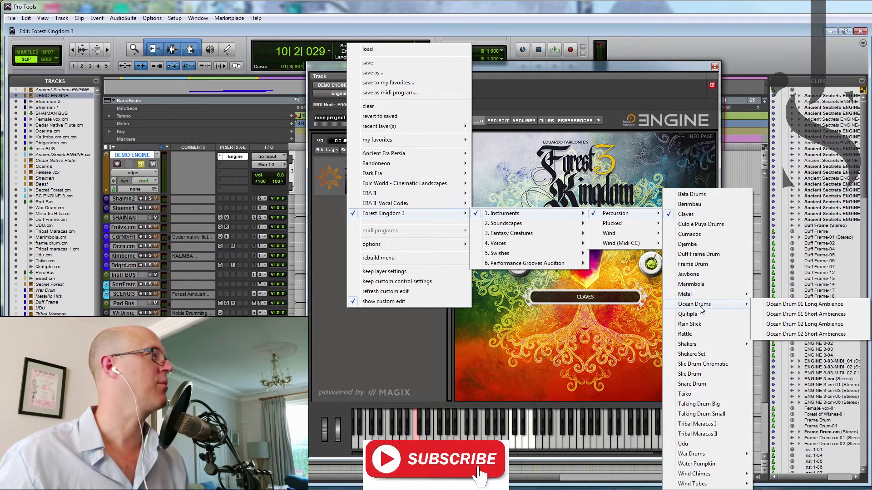
click(782, 305)
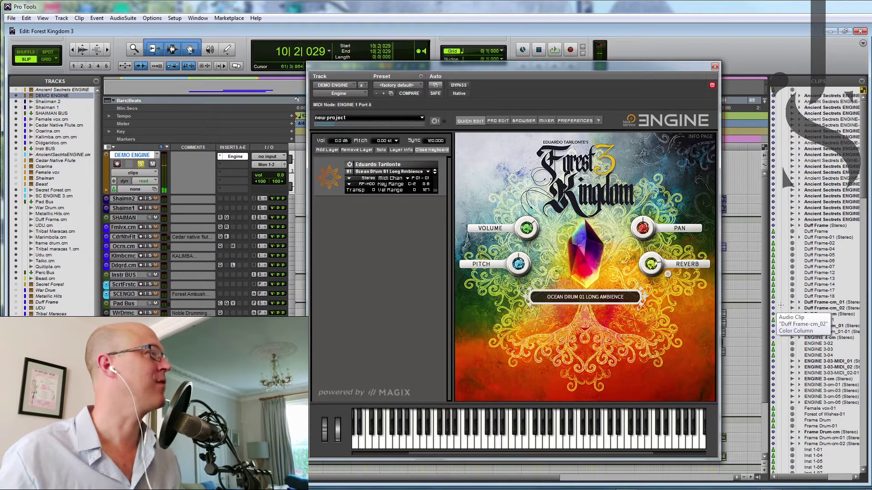
Step: Load the Rain Stick instrument from Forest Kingdom 3's Percussion category
click(423, 173)
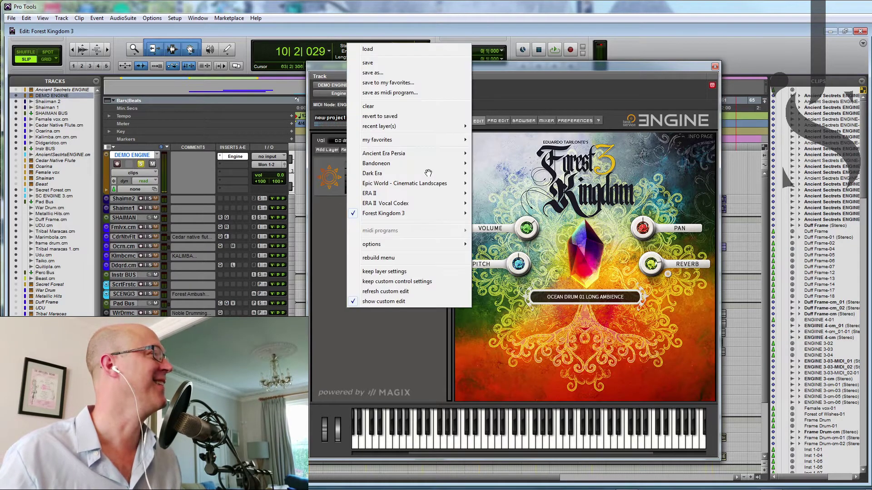
mouse_move(504, 215)
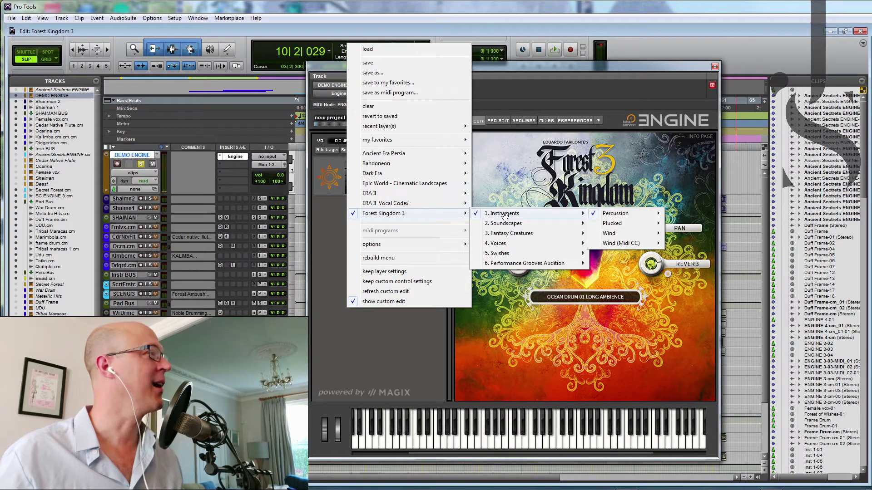
mouse_move(644, 217)
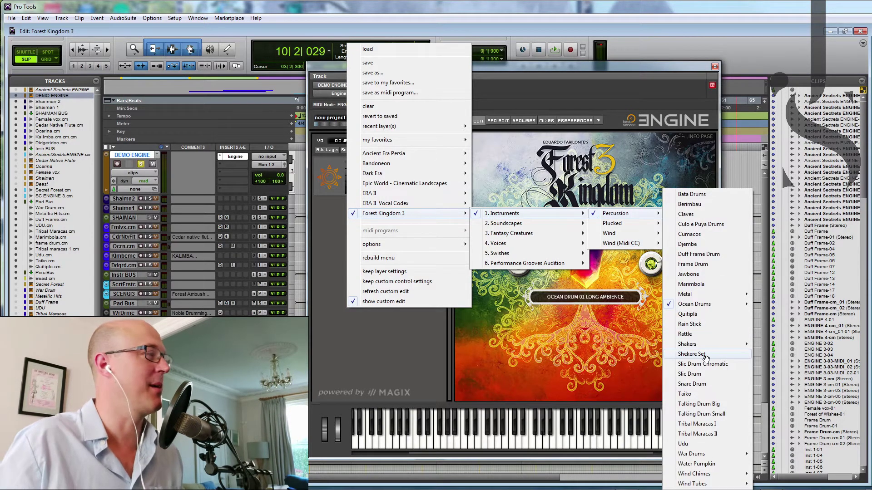
click(707, 324)
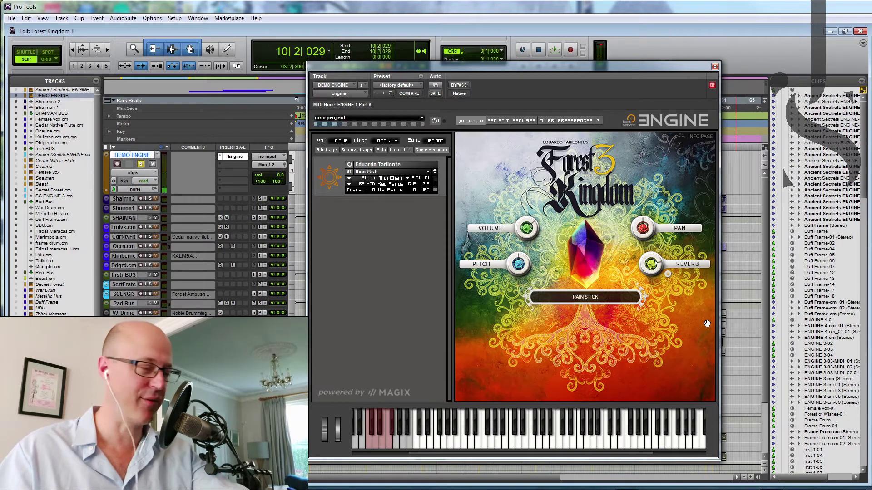
Step: Load the Taiko instrument from Forest Kingdom 3's Percussion category
click(427, 171)
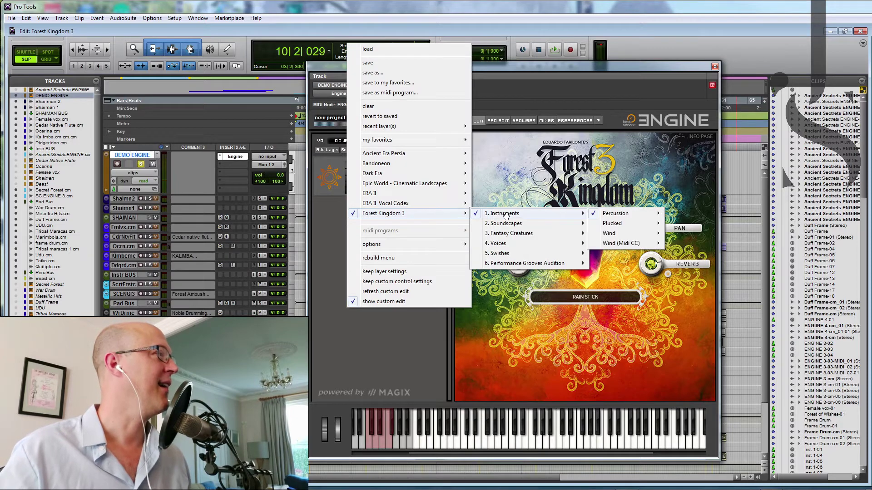
mouse_move(619, 216)
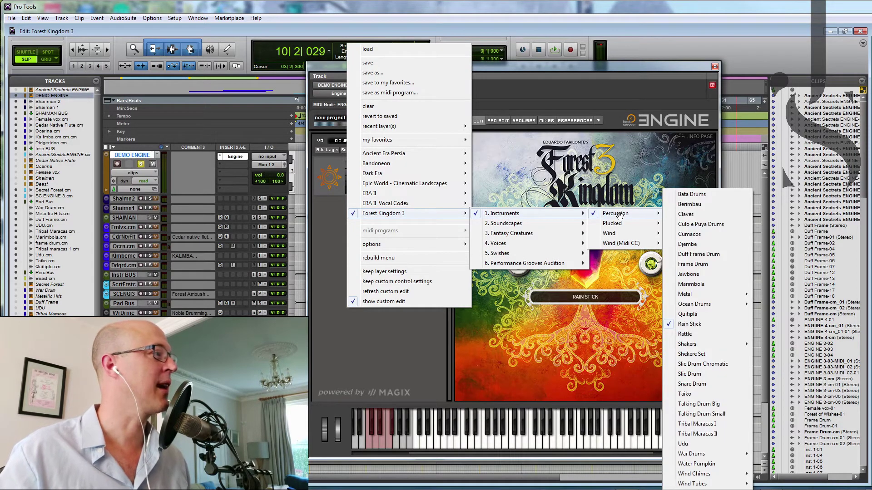
click(698, 398)
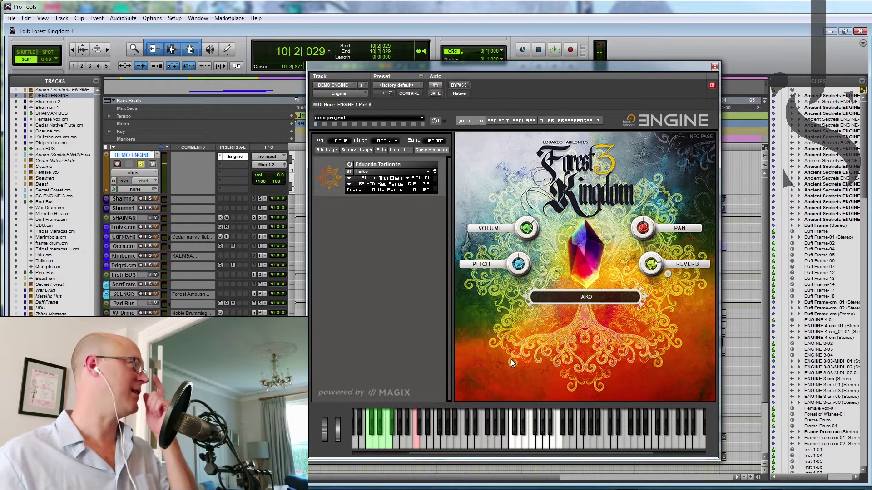
Step: Load the Acoustic Celtic Harp from Forest Kingdom 3's Plucked instruments
click(428, 173)
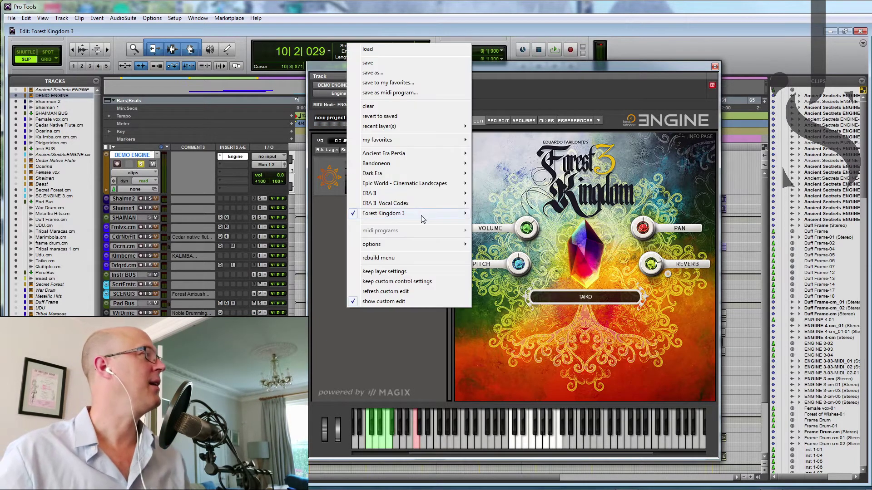
mouse_move(423, 215)
mouse_move(499, 216)
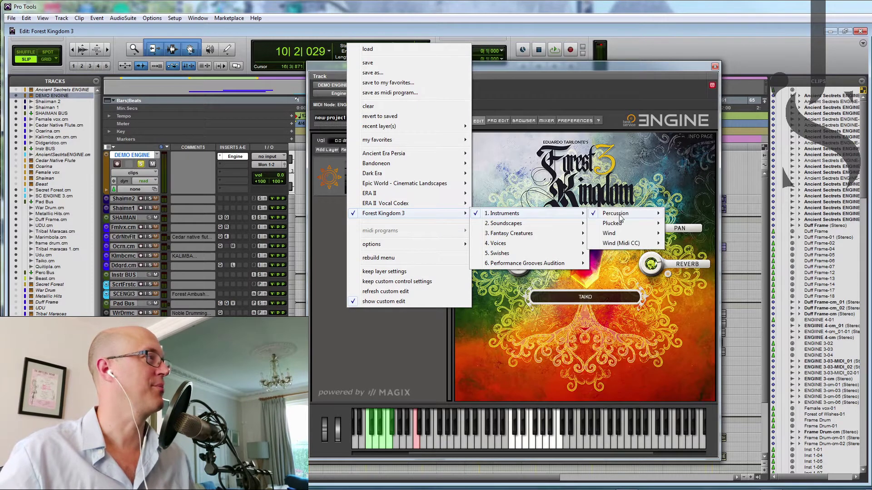
mouse_move(621, 226)
mouse_move(695, 223)
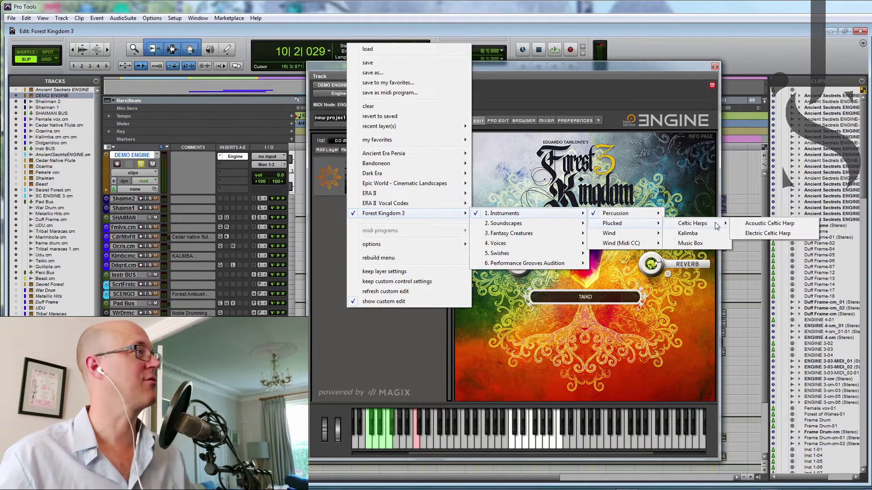
click(754, 224)
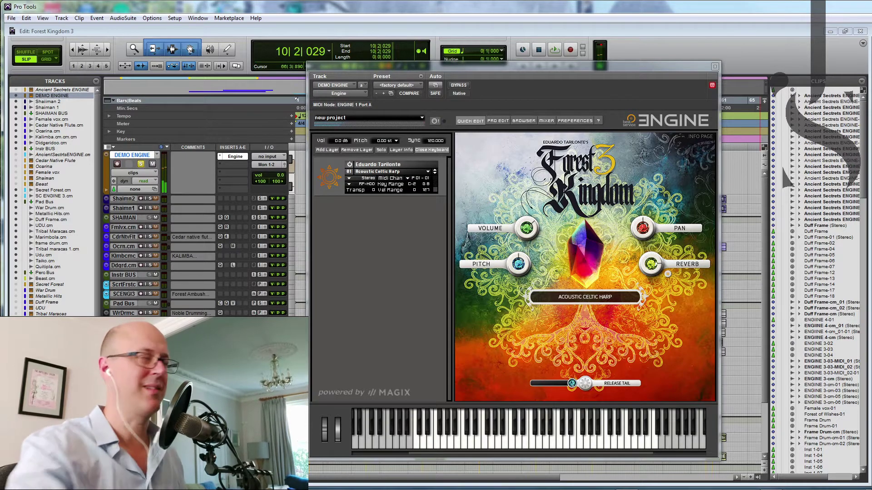
Step: Load the Music Box from Forest Kingdom 3's Plucked instruments
click(427, 172)
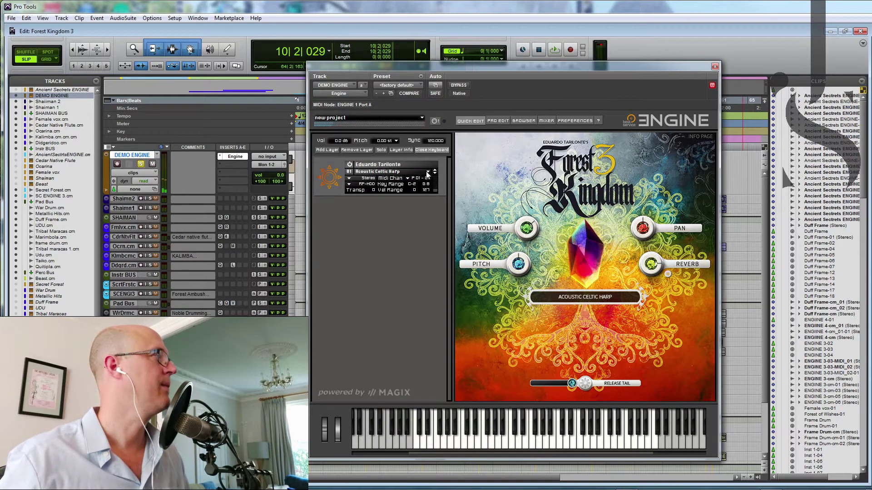
mouse_move(423, 213)
mouse_move(514, 215)
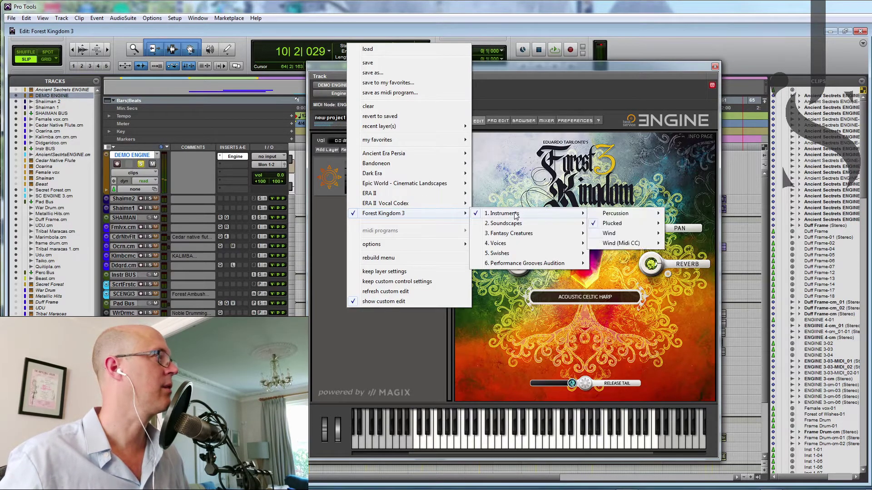
mouse_move(613, 223)
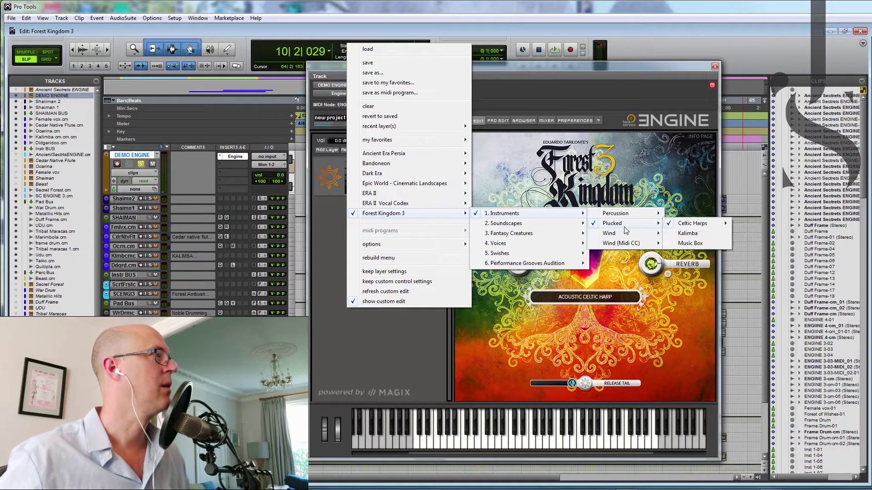
click(702, 243)
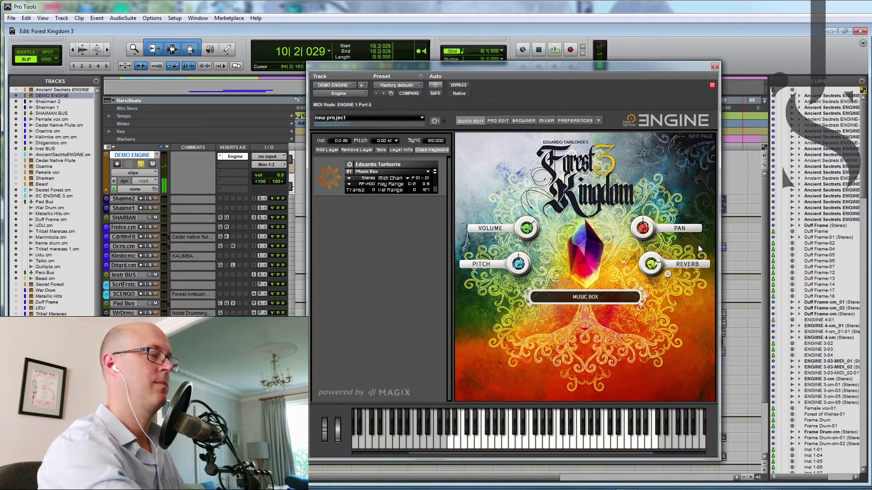
Step: Load the Bells & Wizards patch from Forest Kingdom 3's Ancient Secrets soundscapes
click(429, 171)
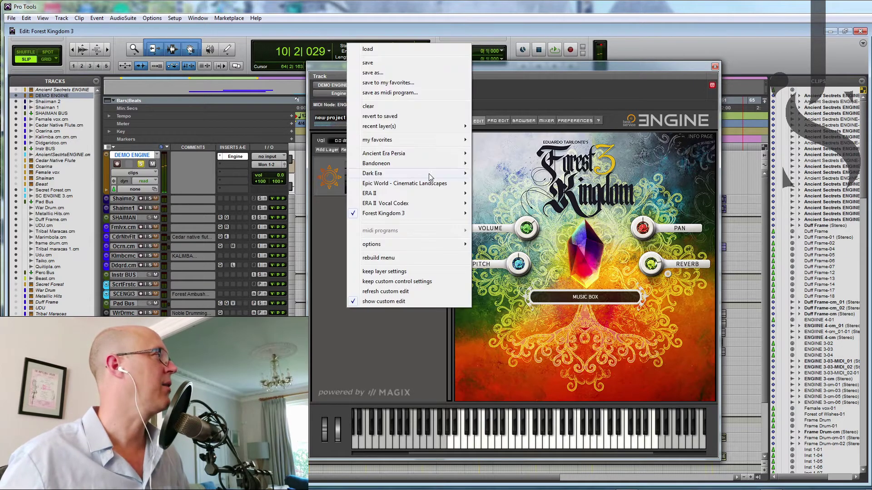
mouse_move(426, 212)
mouse_move(495, 214)
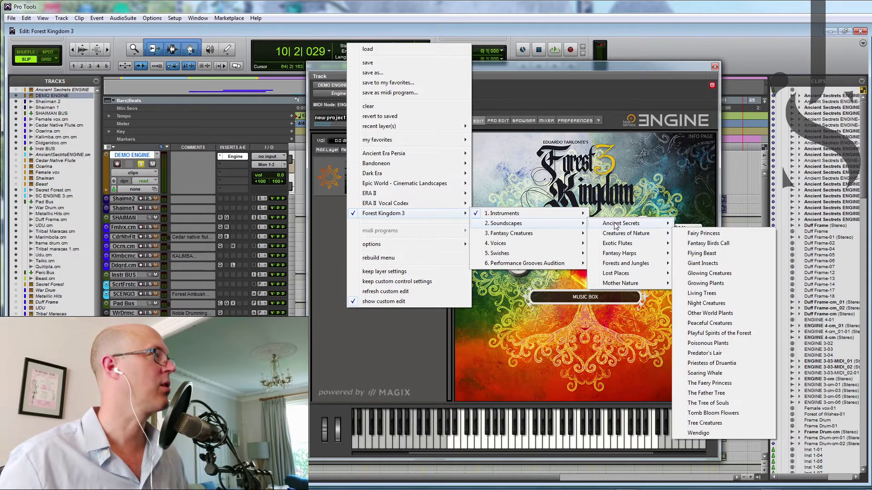
mouse_move(616, 223)
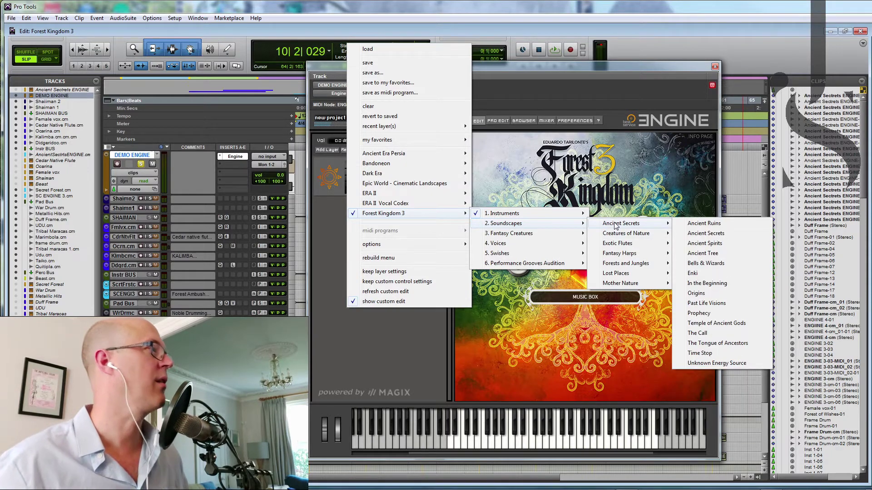
click(722, 264)
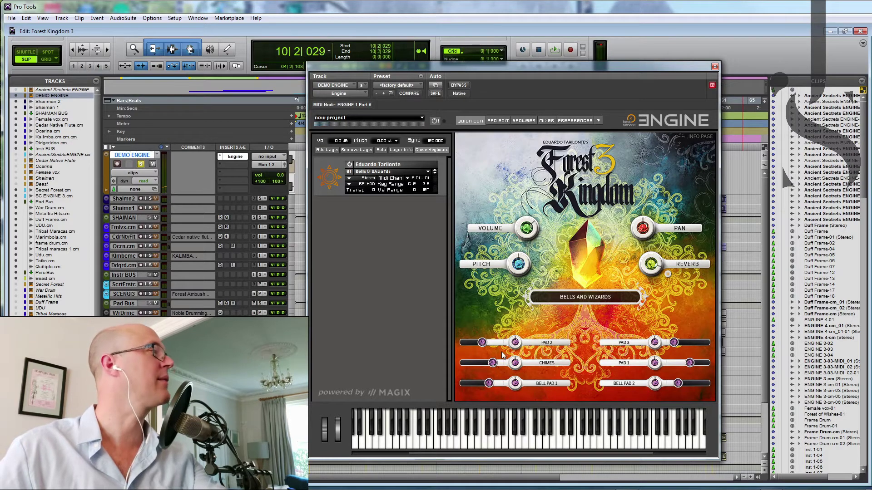
Step: Lower the Pad 2 layer's level slightly and point out the Bell Pad 2 and Pad 3 layer knobs
mouse_move(485, 347)
drag(485, 346, 477, 347)
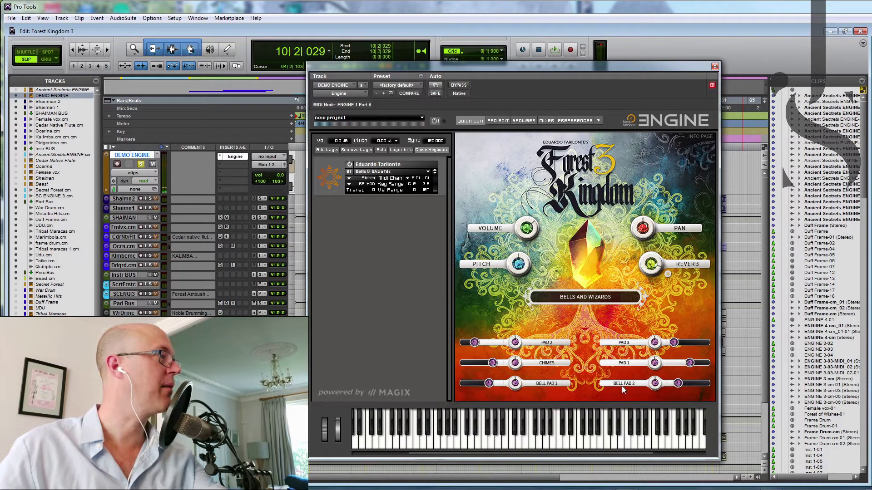
click(662, 386)
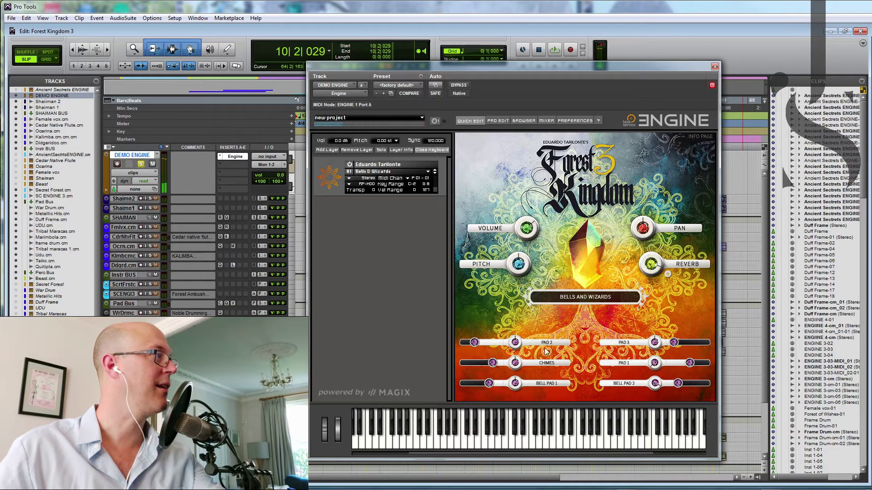
mouse_move(518, 358)
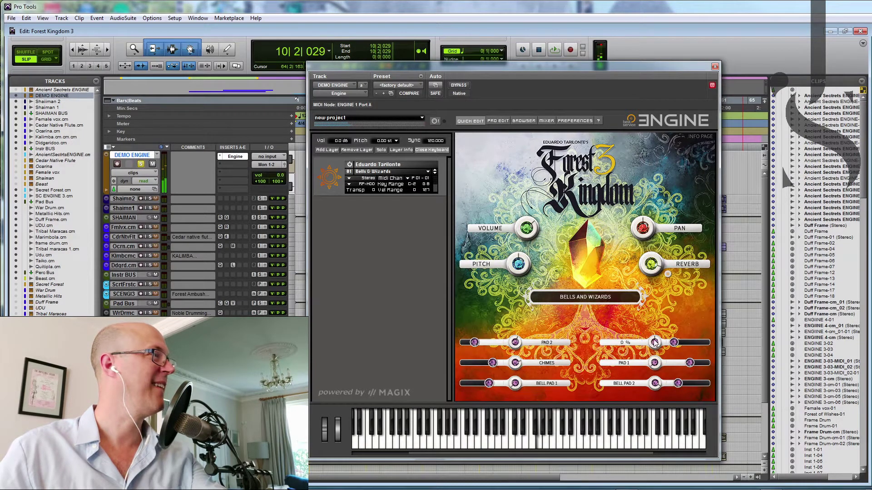
mouse_move(654, 349)
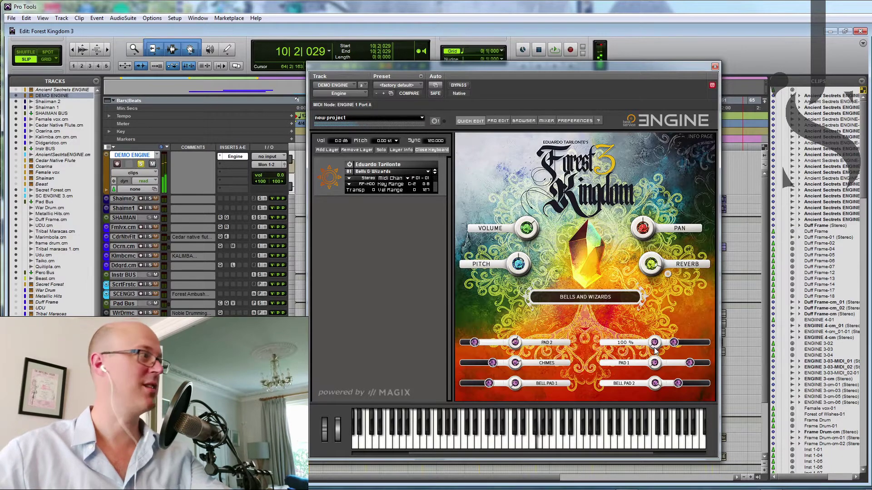
Step: Load the Living in a Dream patch from Forest Kingdom 3's Mother Nature soundscapes
click(428, 171)
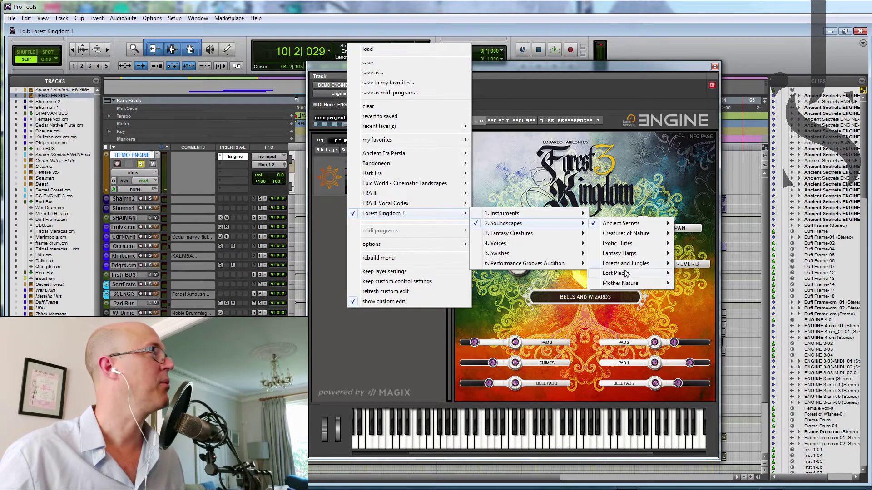
mouse_move(625, 273)
click(699, 293)
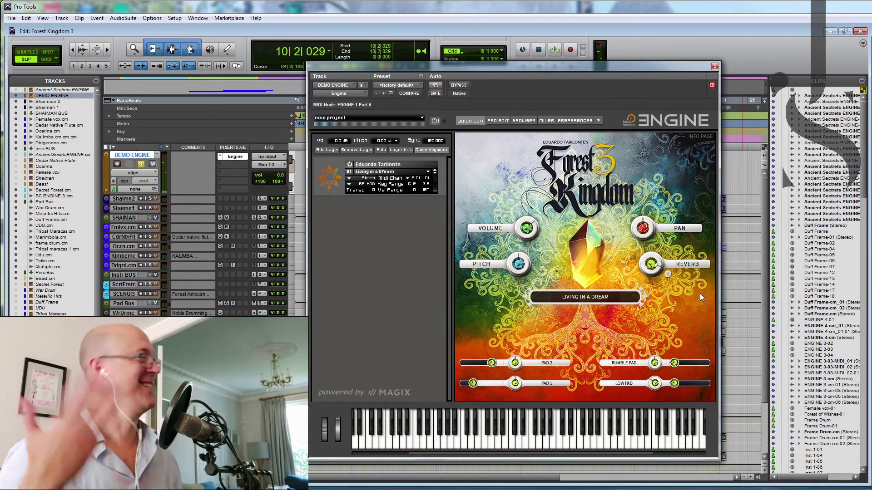
Step: Load Bird 02 from the Birds Calls group in Forest Kingdom 3's Fantasy Creatures
click(425, 170)
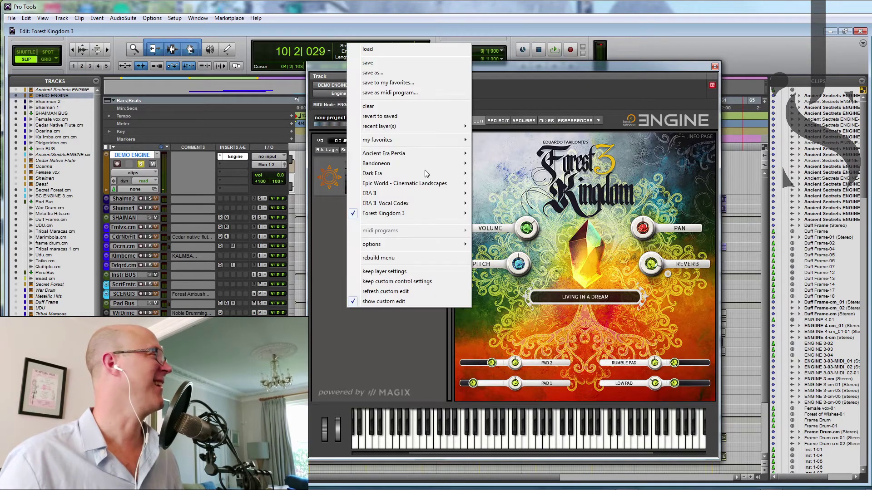
mouse_move(509, 233)
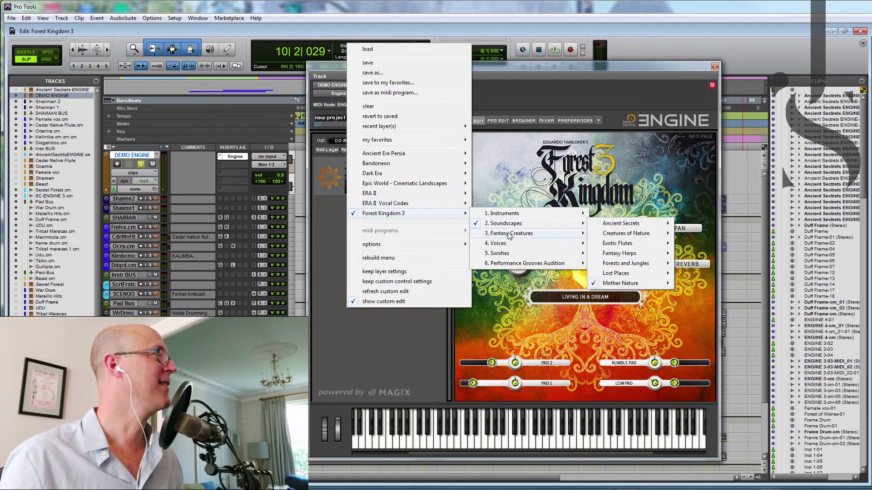
mouse_move(653, 244)
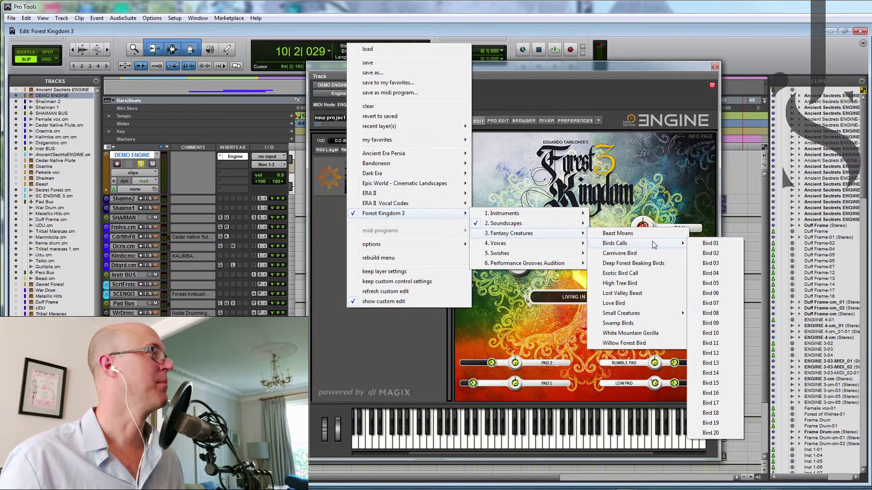
click(715, 255)
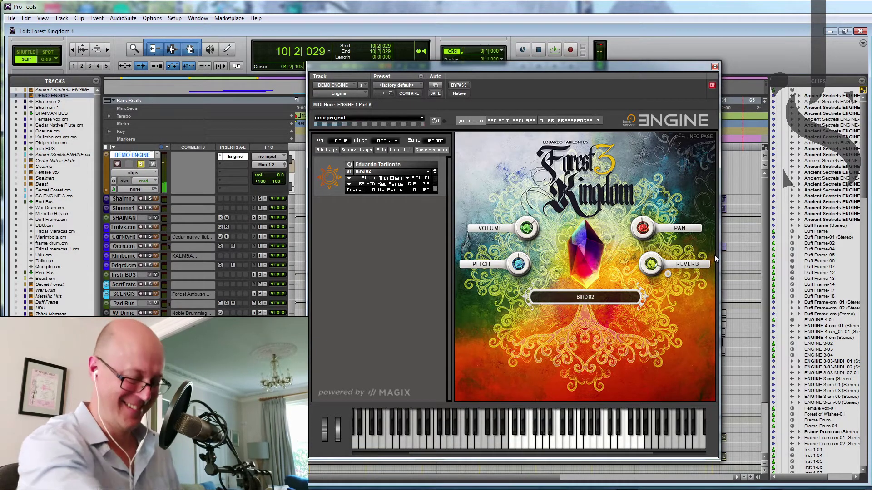
Step: Advance the layer through the following bird call patches, Bird 03 and Bird 04, to Bird 05
click(435, 174)
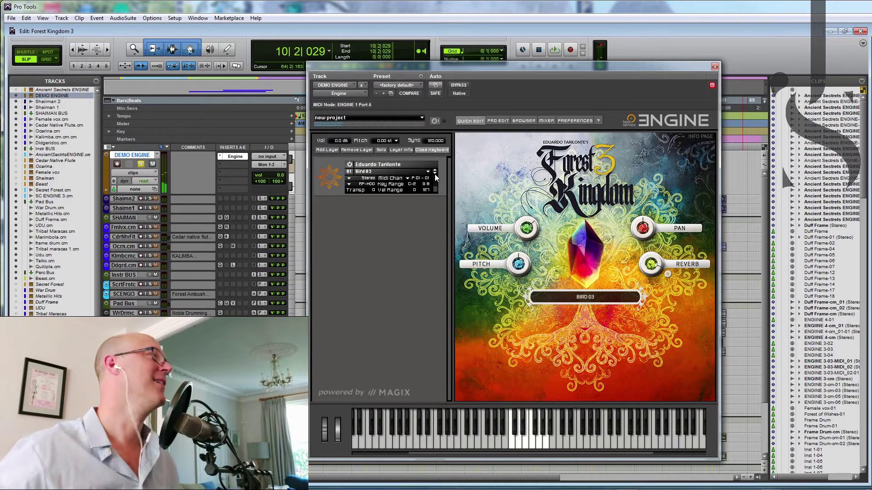
click(434, 173)
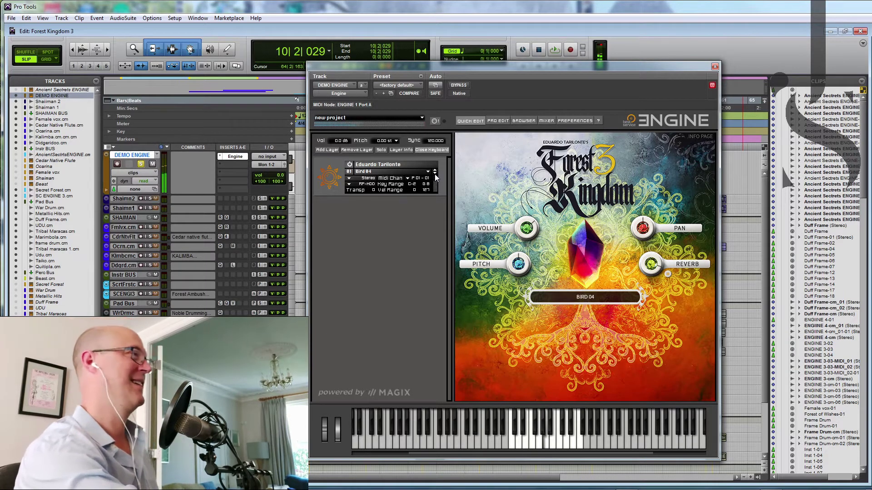
click(435, 174)
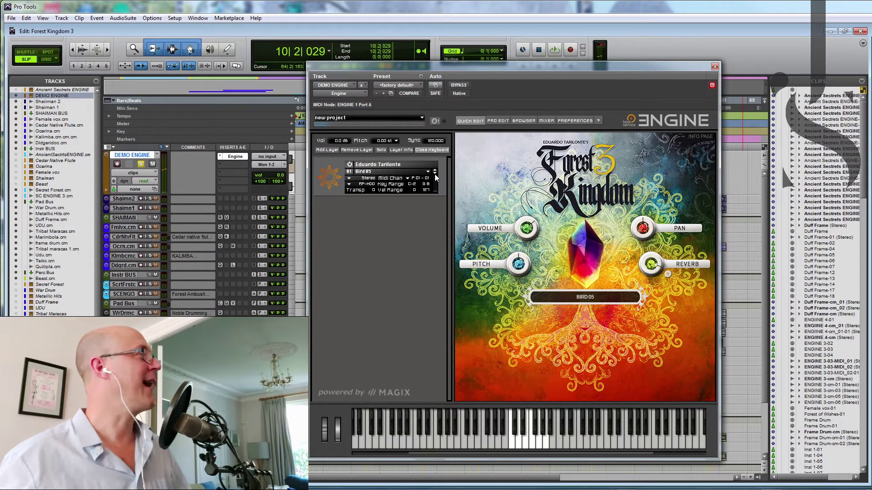
Step: Load the Ethereal Female Solo Voice from Forest Kingdom 3's Voices category
click(427, 172)
mouse_move(426, 213)
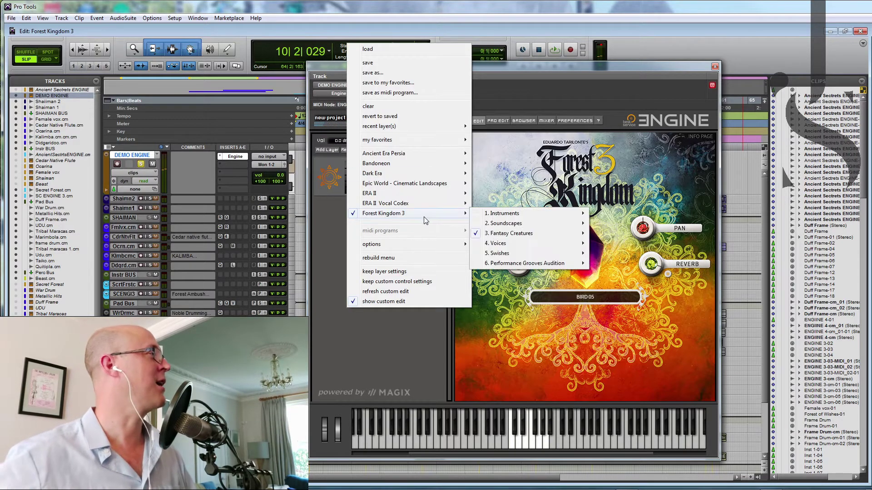
mouse_move(533, 245)
click(630, 243)
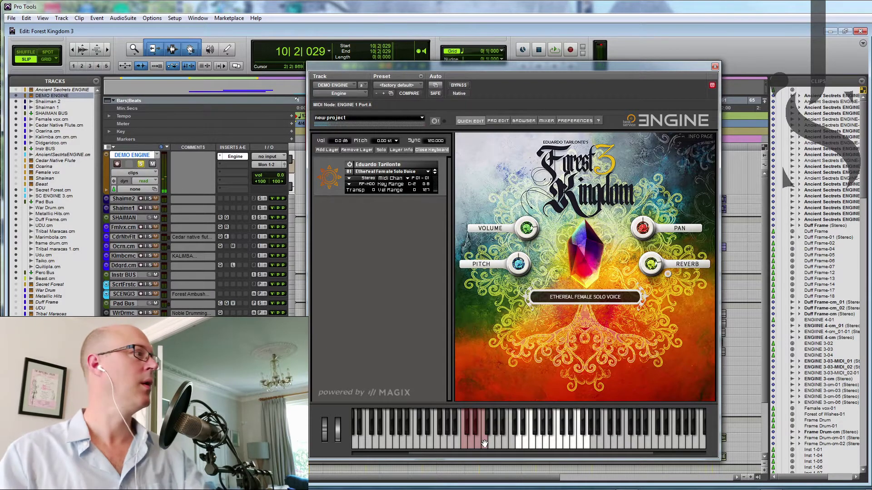
Step: Load Swishes 01 Tuned from Forest Kingdom 3's Swishes category and trigger one of its red low keys
click(426, 173)
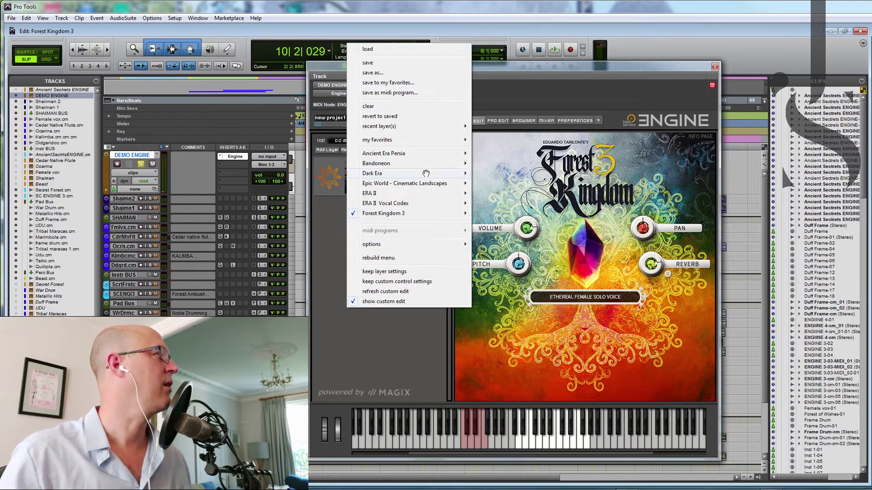
mouse_move(403, 214)
mouse_move(505, 255)
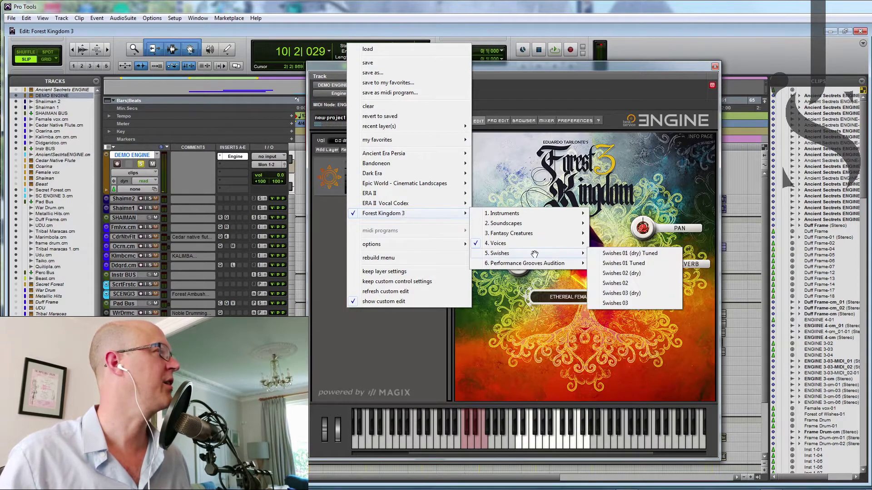
click(638, 264)
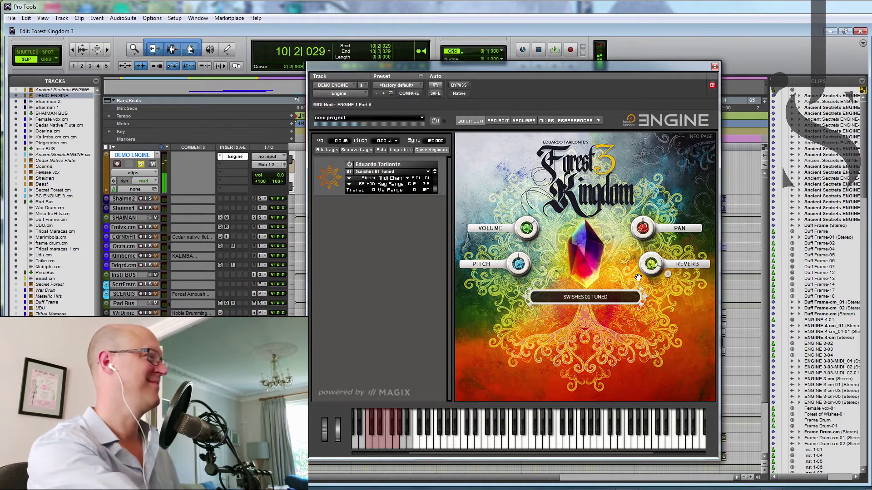
click(370, 444)
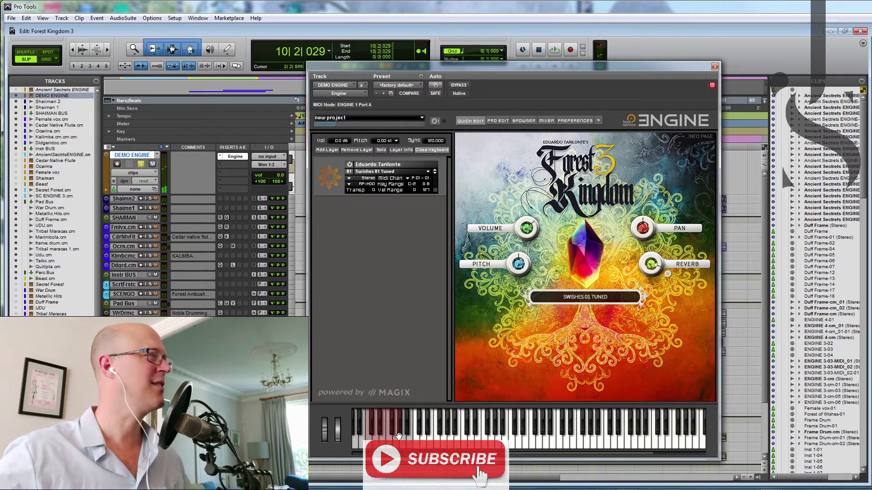
Step: Load PG 060-085 BPM from Forest Kingdom 3's Performance Grooves Audition category and point out the groove name display
click(428, 171)
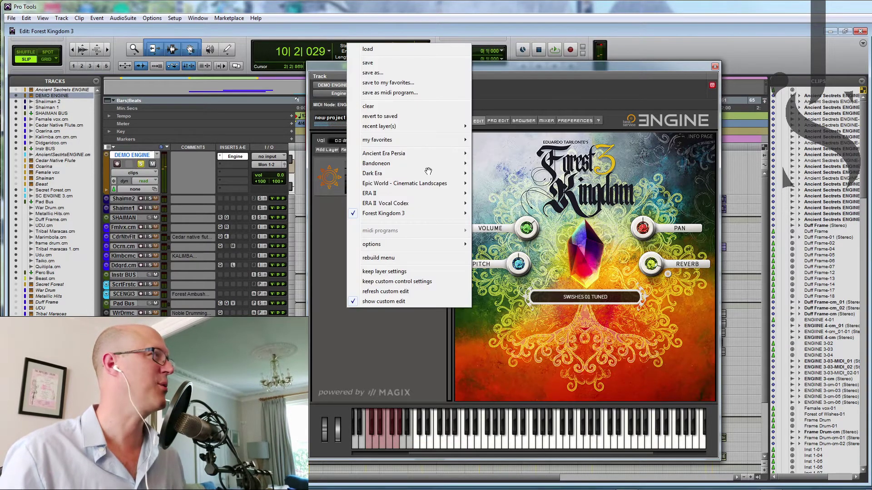
mouse_move(427, 214)
mouse_move(536, 253)
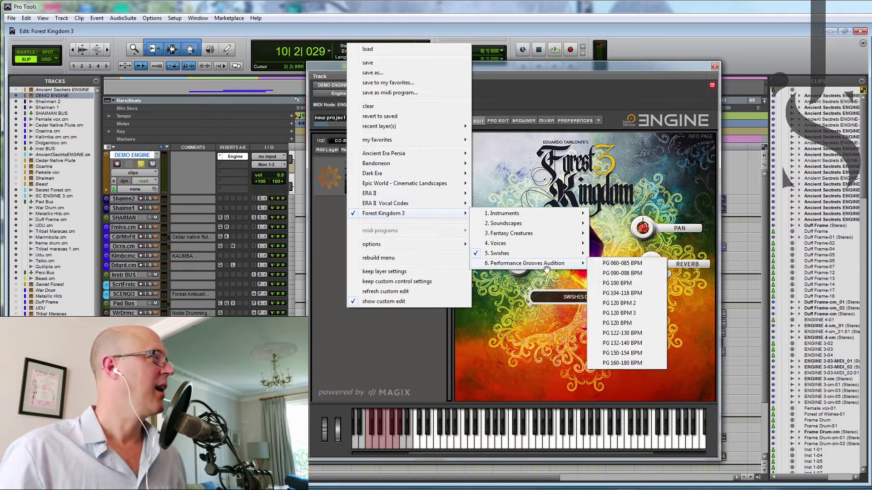
click(627, 269)
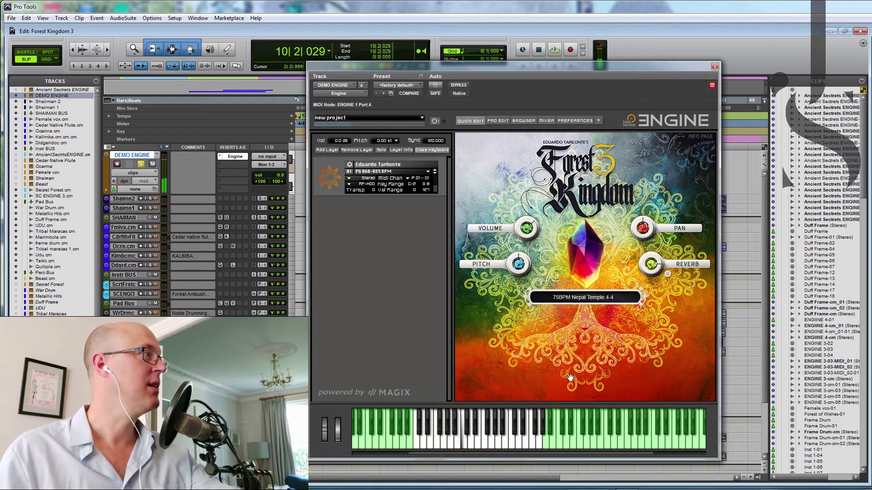
click(584, 307)
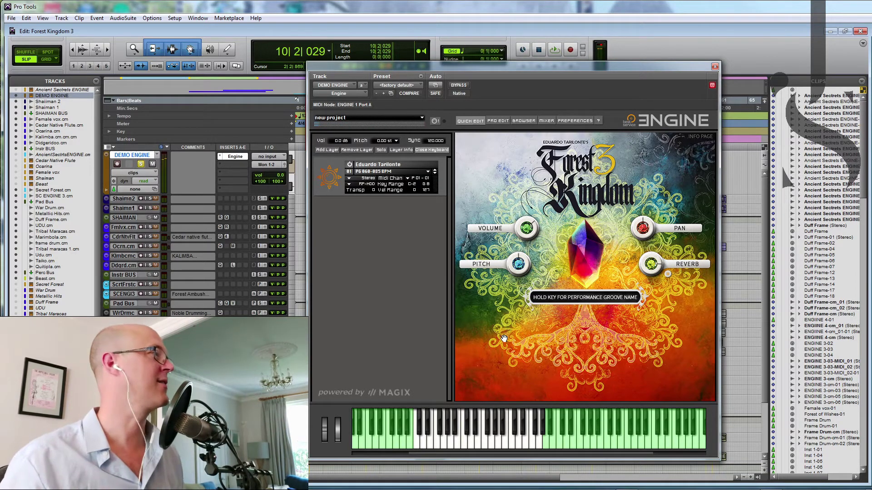
Step: Load PG 120 BPM 2 from Forest Kingdom 3's Performance Grooves Audition category
click(428, 171)
mouse_move(421, 215)
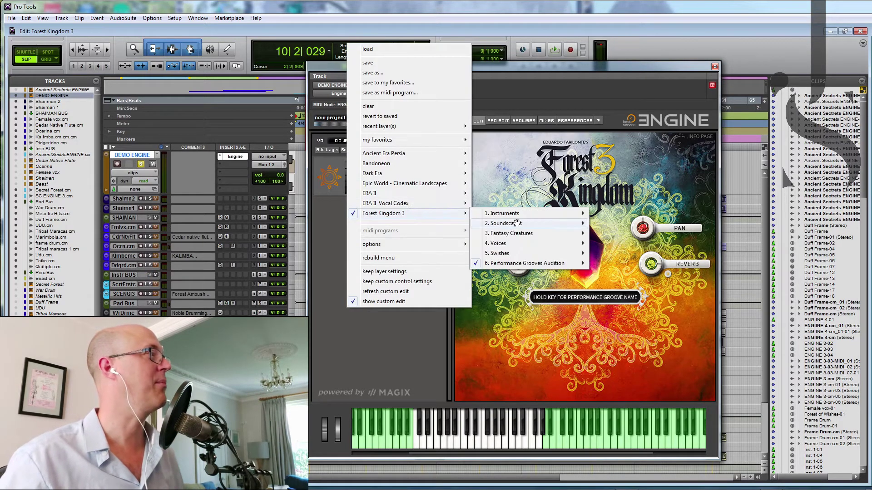
mouse_move(544, 263)
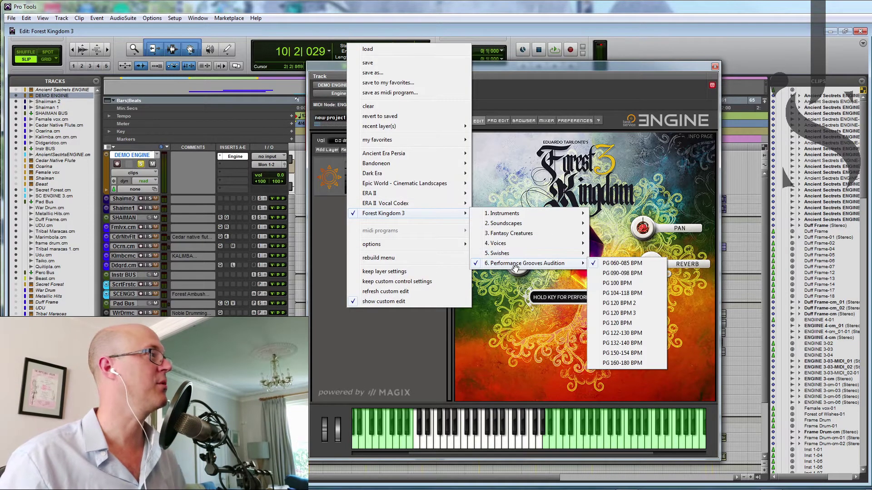
click(636, 303)
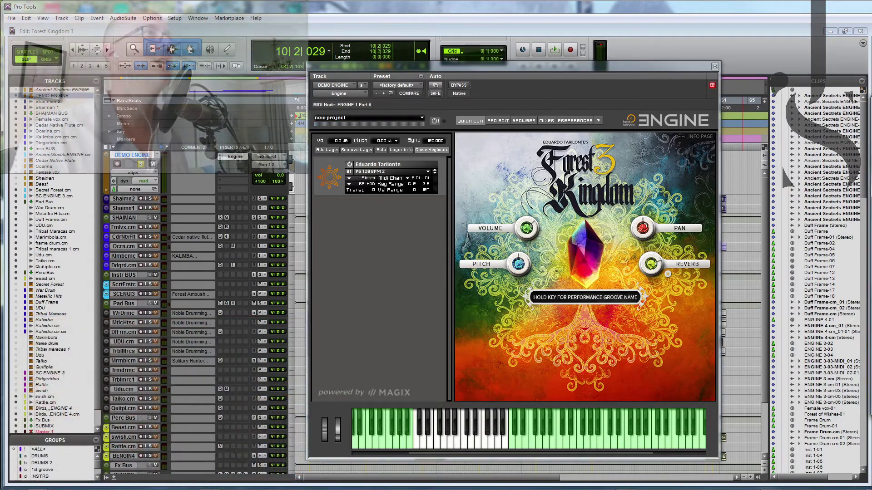
Step: Switch to Windows Explorer's midi Files folder window, placing it over the session with the Engine plug-in window shifted aside
key(super+e)
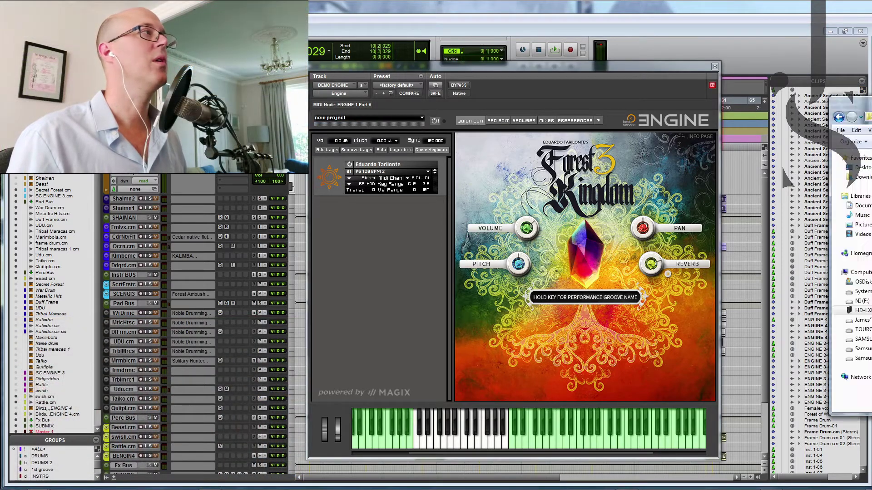
drag(871, 101, 210, 115)
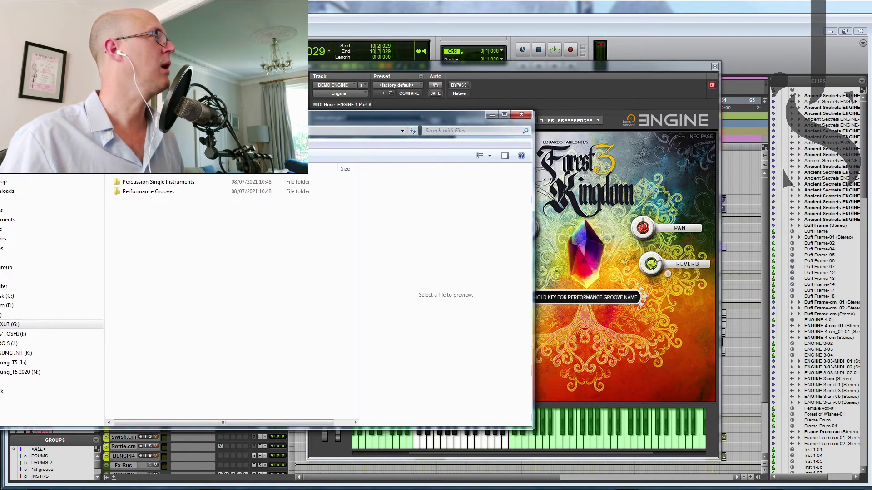
click(575, 67)
drag(574, 67, 638, 69)
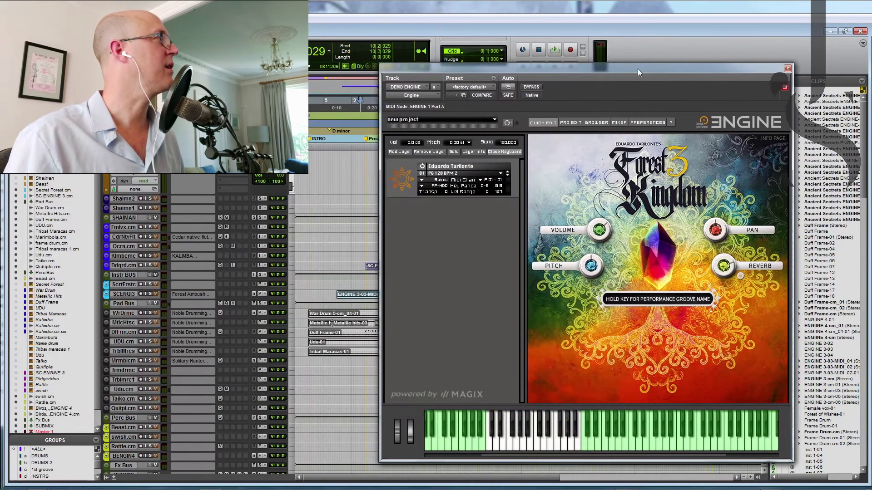
mouse_move(33, 482)
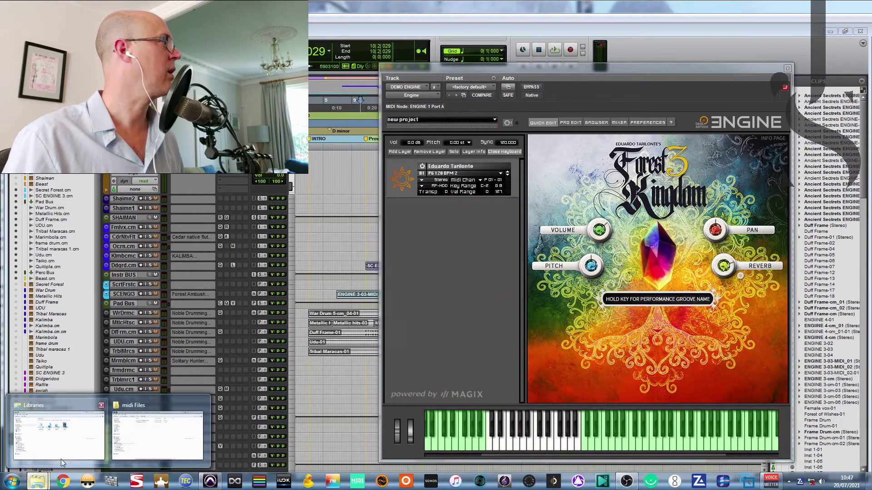
click(154, 436)
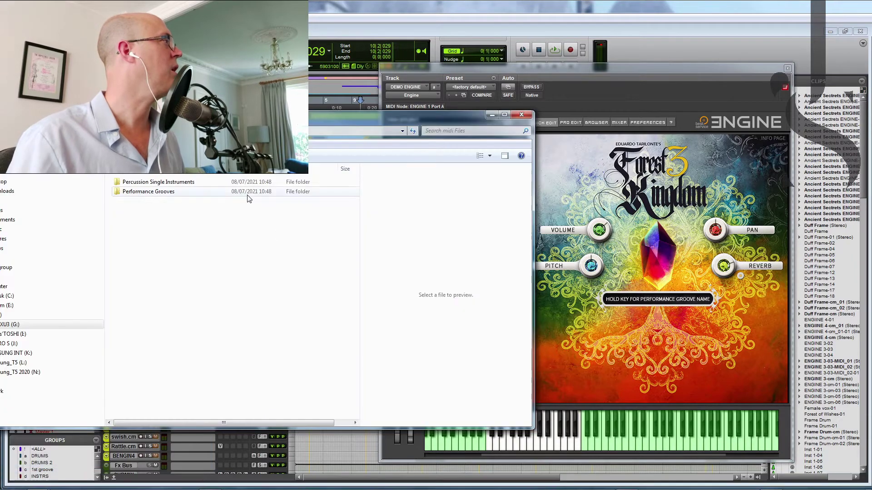
Step: Open the Performance Grooves folder inside midi Files and look through its groove MIDI files
drag(255, 115, 273, 114)
double_click(185, 193)
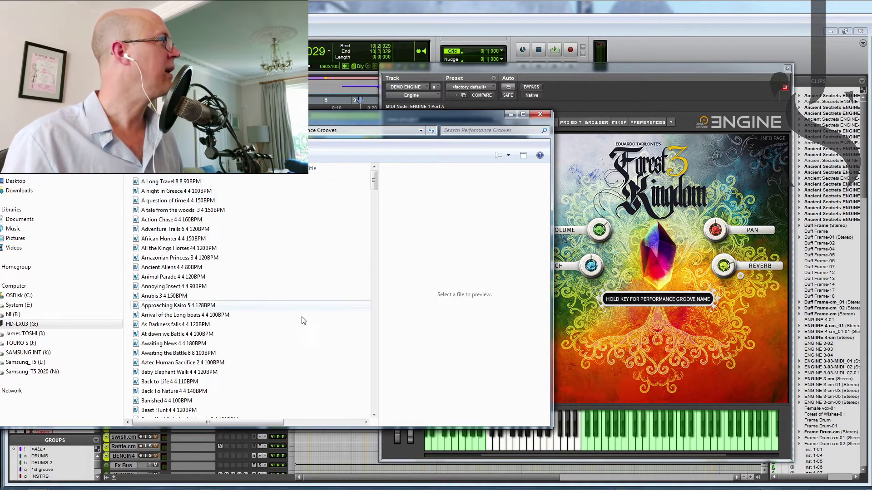
mouse_move(374, 182)
mouse_down()
mouse_move(375, 200)
mouse_move(374, 187)
mouse_up()
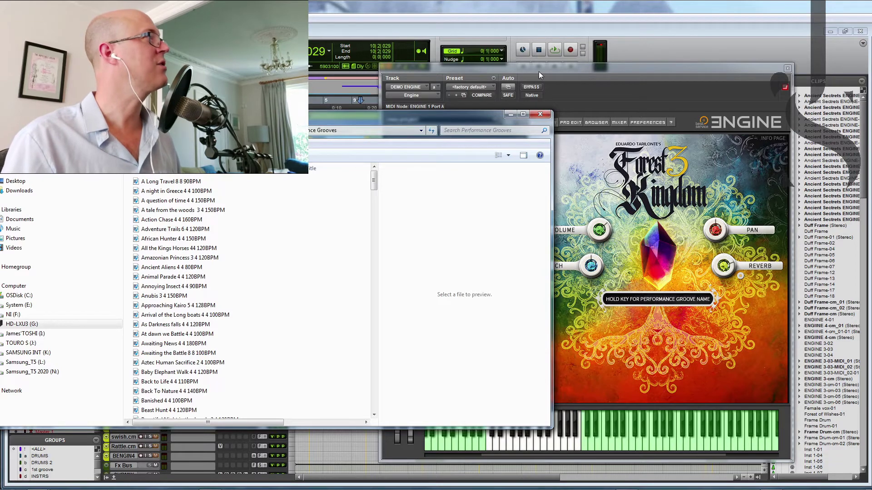
Step: Clear the folder and Engine windows off the session and create five new stereo instrument tracks in ticks
click(540, 114)
click(788, 68)
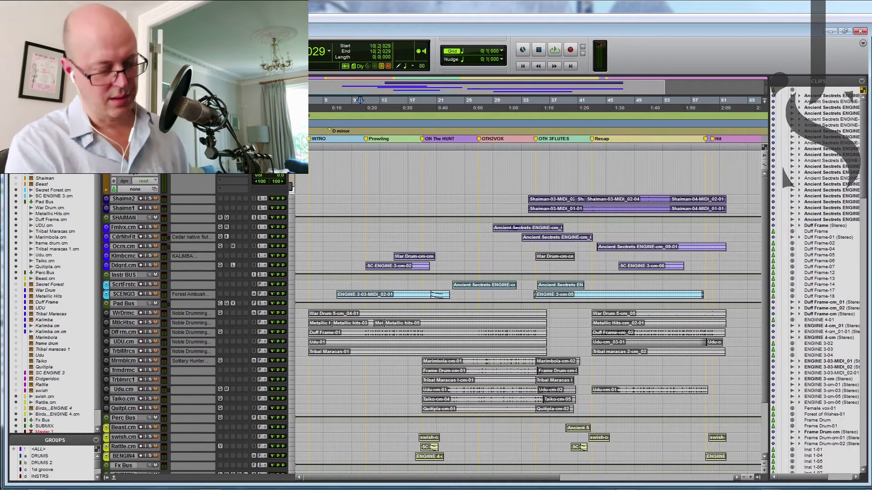
key(ctrl+shift+n)
key(ctrl+Down)
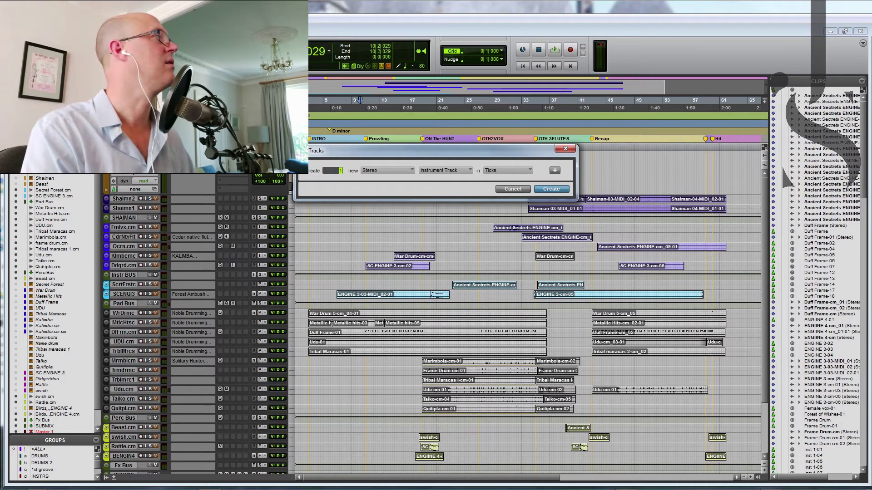
key(Return)
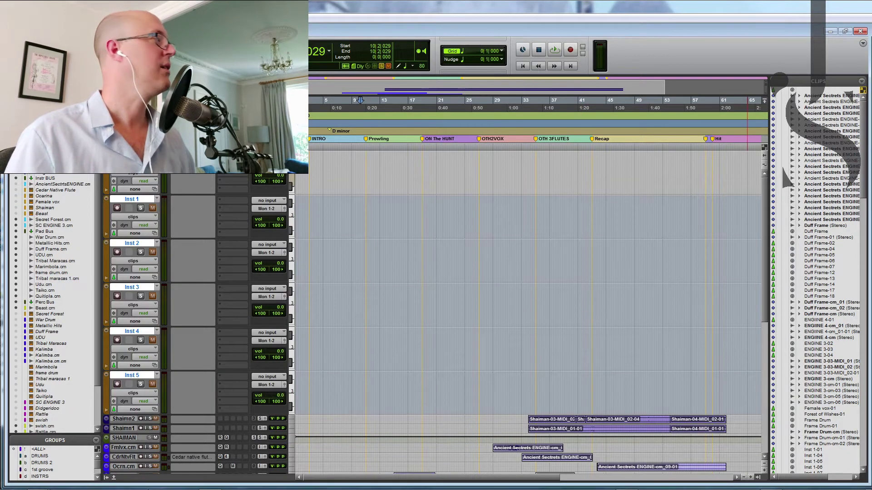
Step: Bring back the Performance Grooves folder and place one of its groove MIDI files onto the five new instrument tracks
mouse_move(39, 485)
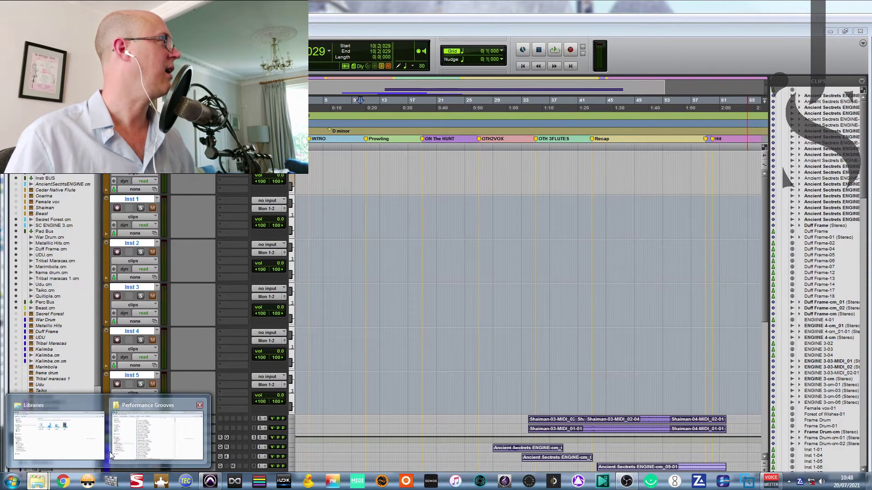
click(157, 436)
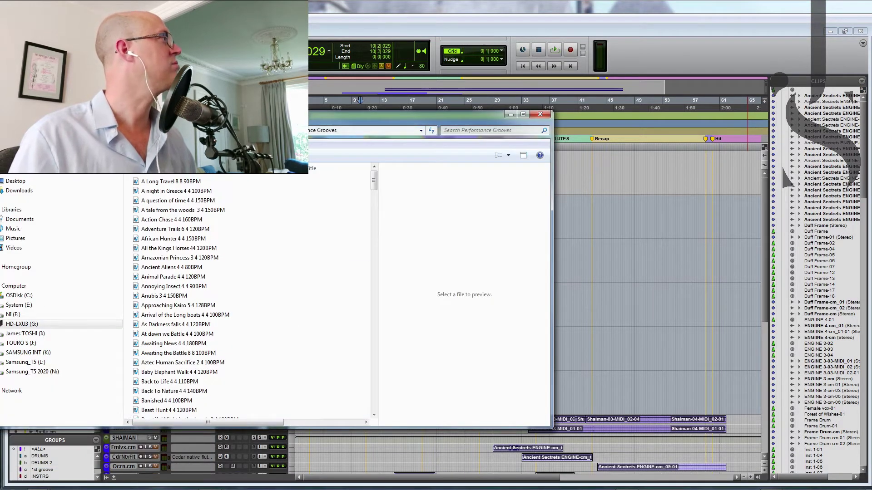
key(alt+Up)
double_click(193, 191)
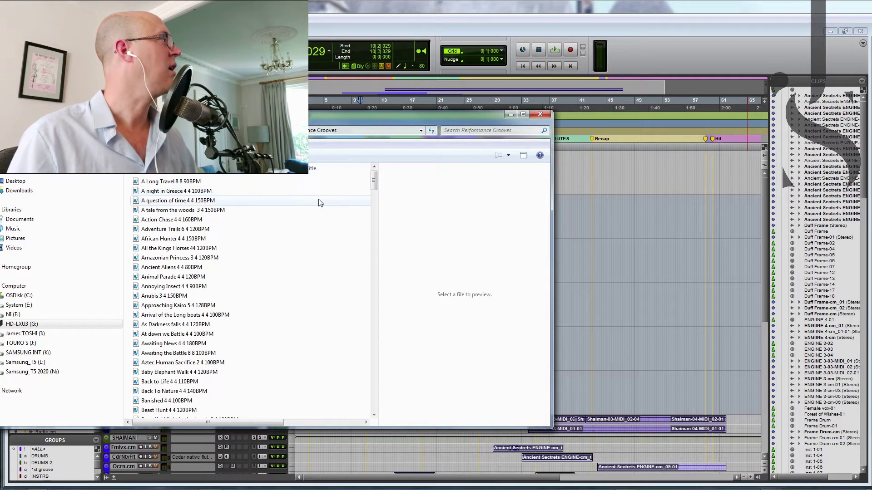
drag(374, 181, 373, 286)
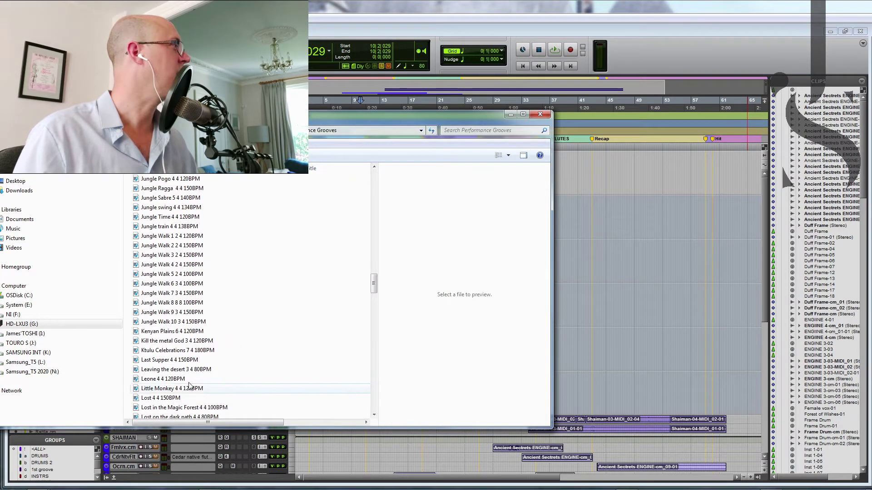
drag(178, 383, 594, 197)
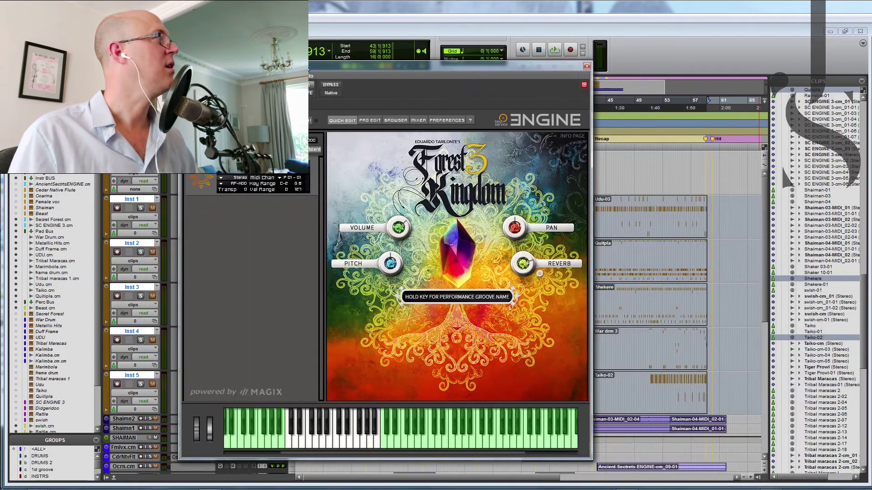
Step: Move Engine off the arrangement and examine the imported Udu, Quitpla, Shekere, War drm 3 and Taiko clips on the new tracks
drag(458, 68, 440, 77)
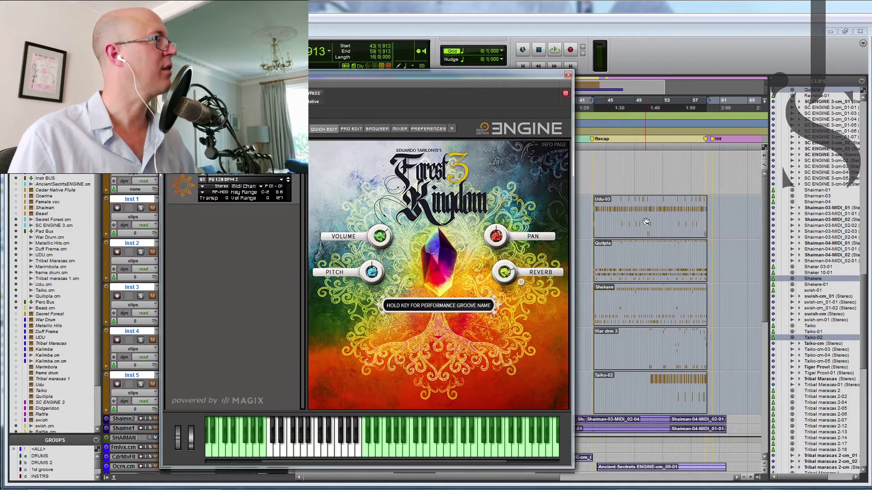
click(638, 256)
click(634, 290)
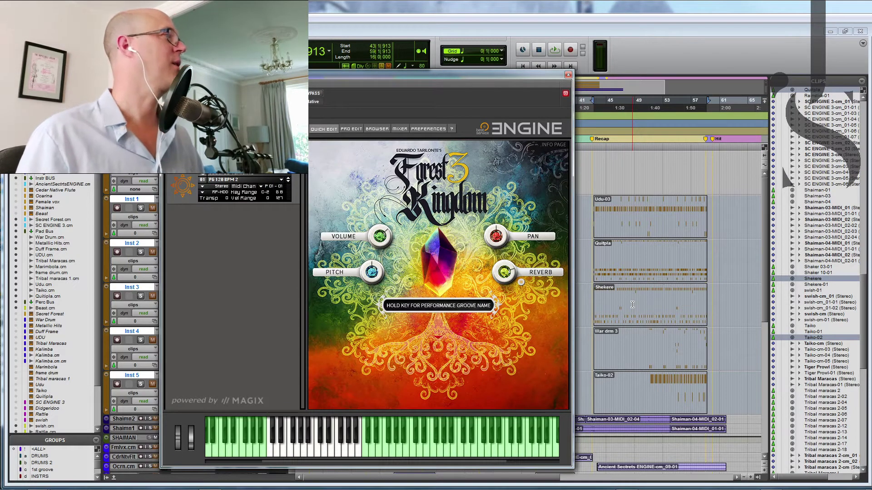
click(630, 309)
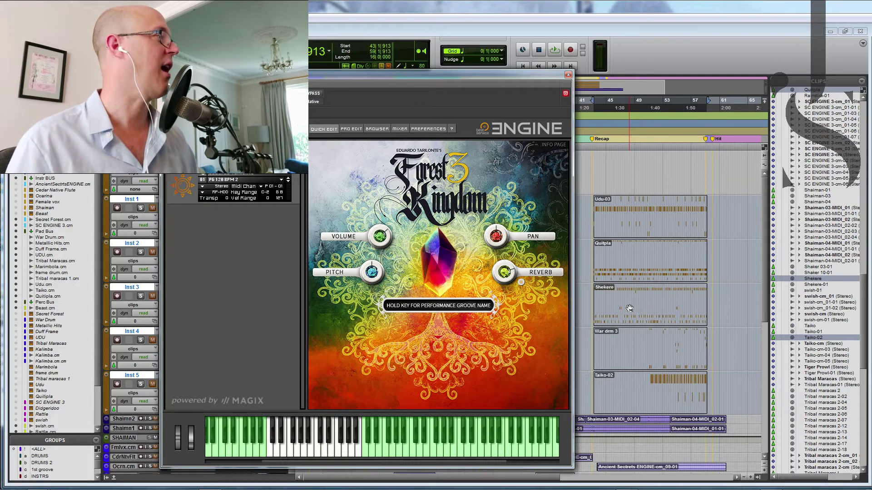
click(632, 364)
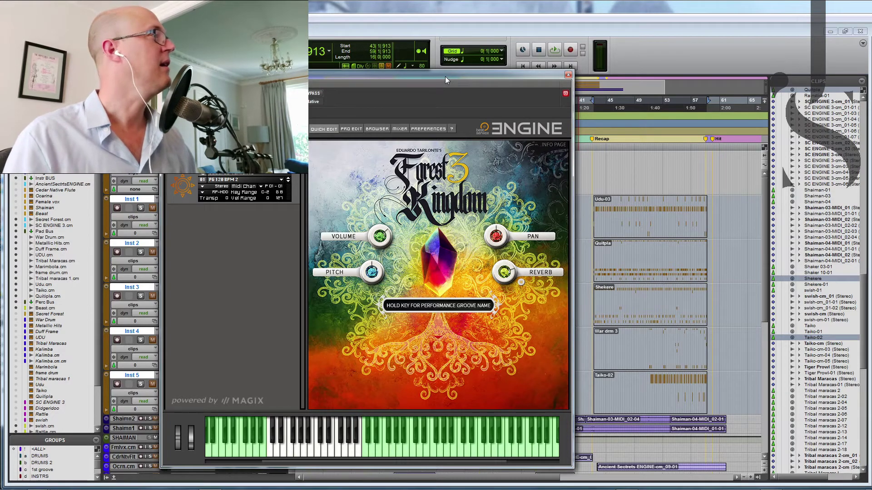
click(569, 75)
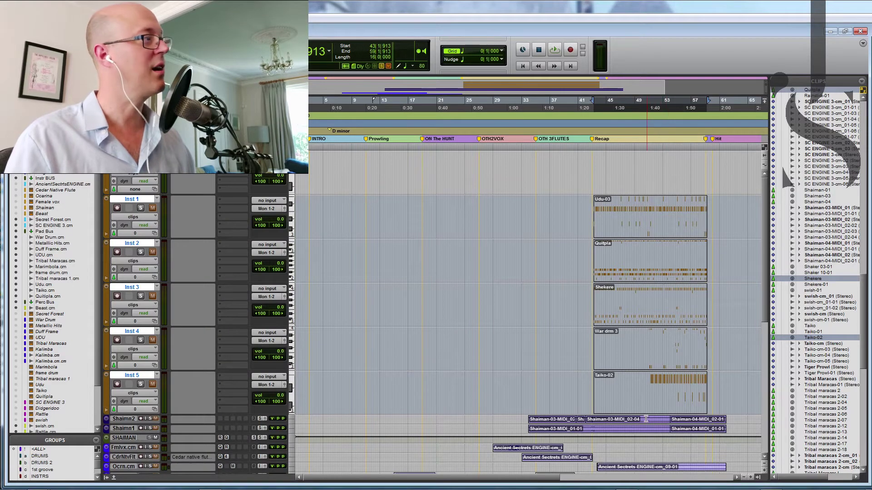
right_click(651, 386)
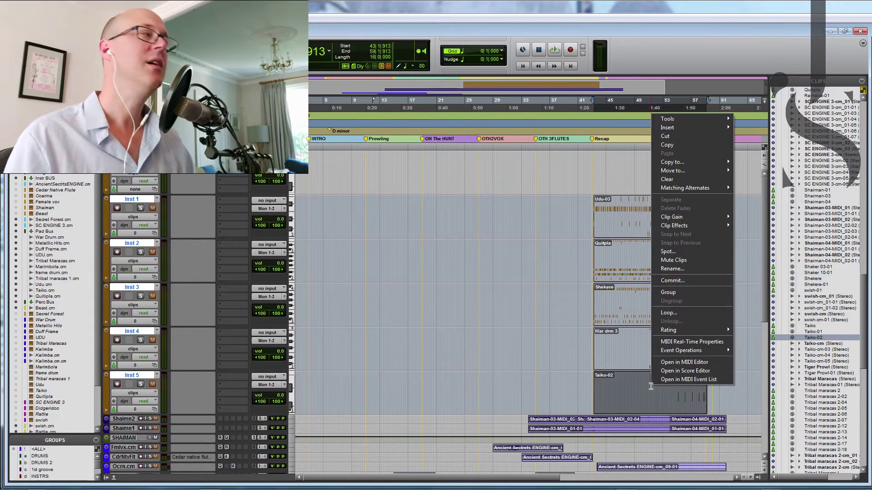
click(564, 311)
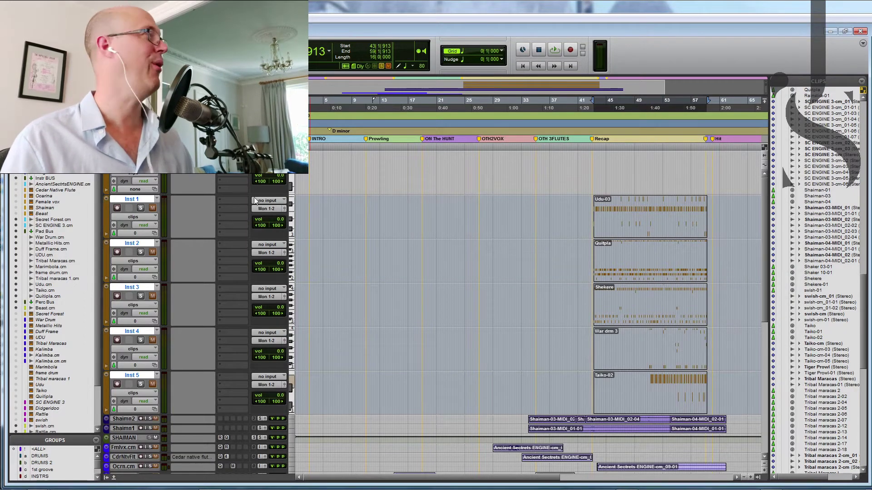
Step: Reopen the Engine window beside the imported clips and browse Forest Kingdom 3's Performance Grooves Audition category
click(234, 157)
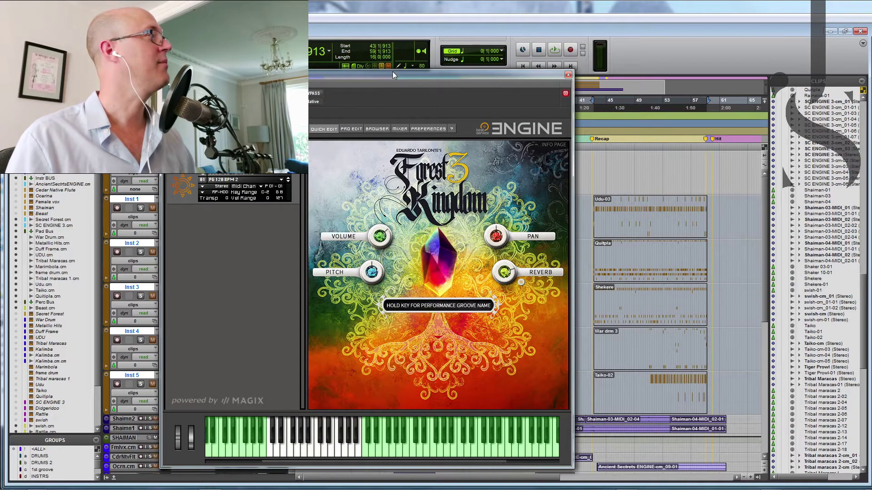
drag(392, 73, 475, 73)
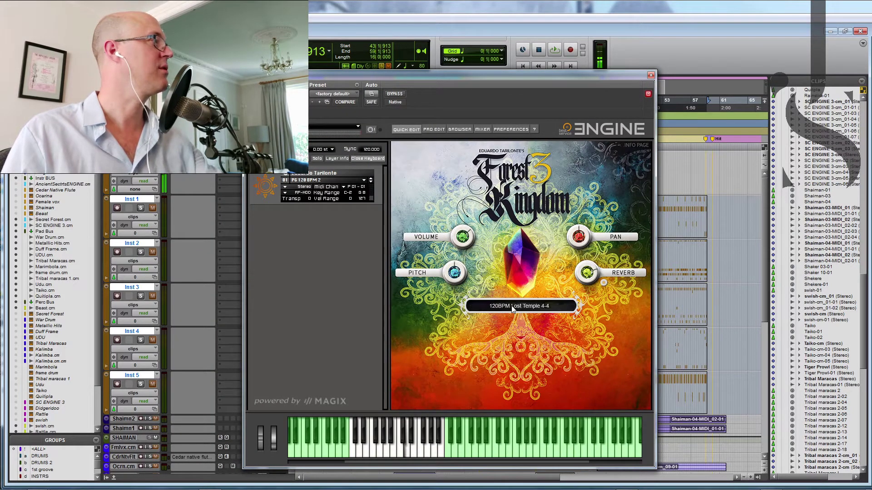
click(363, 181)
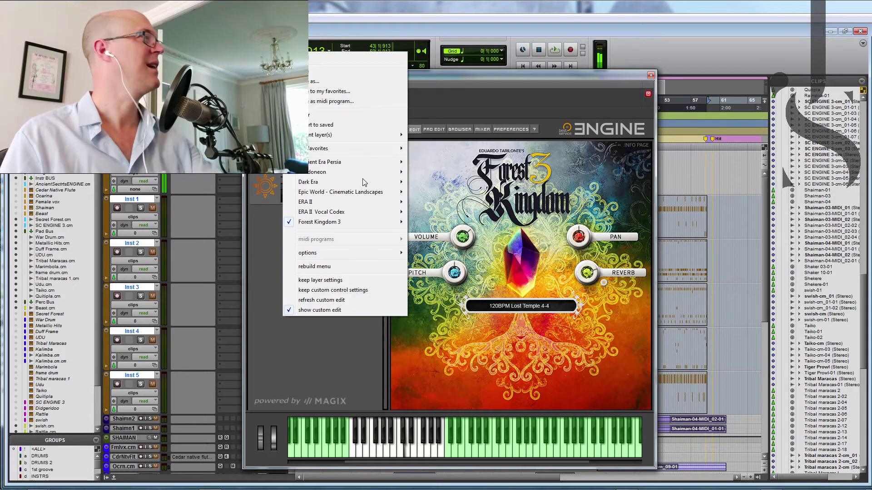
mouse_move(359, 222)
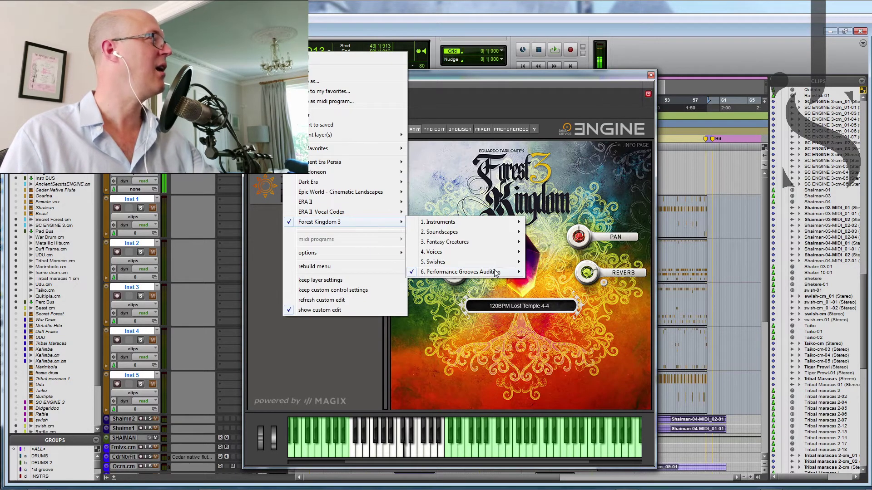
mouse_move(459, 271)
click(565, 344)
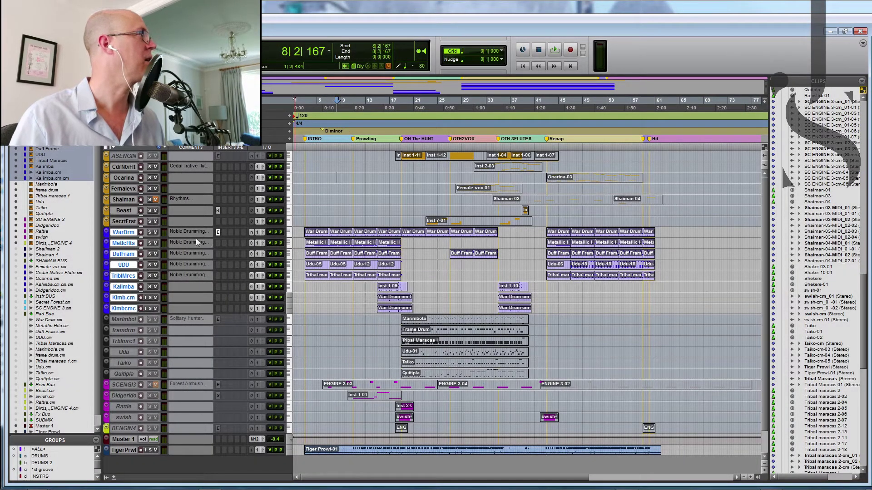
Step: Enlarge the War Drum track, select about 13 bars from the intro and show its Engine instrument
drag(195, 238, 196, 254)
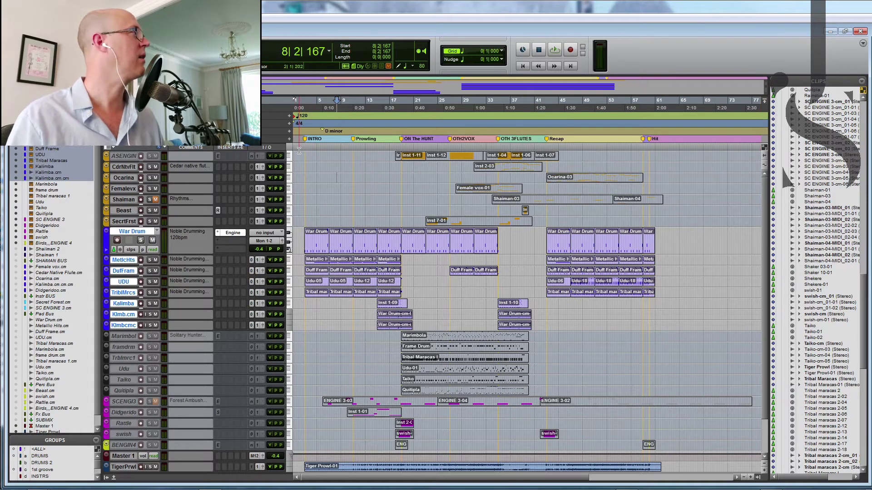
drag(304, 149, 385, 241)
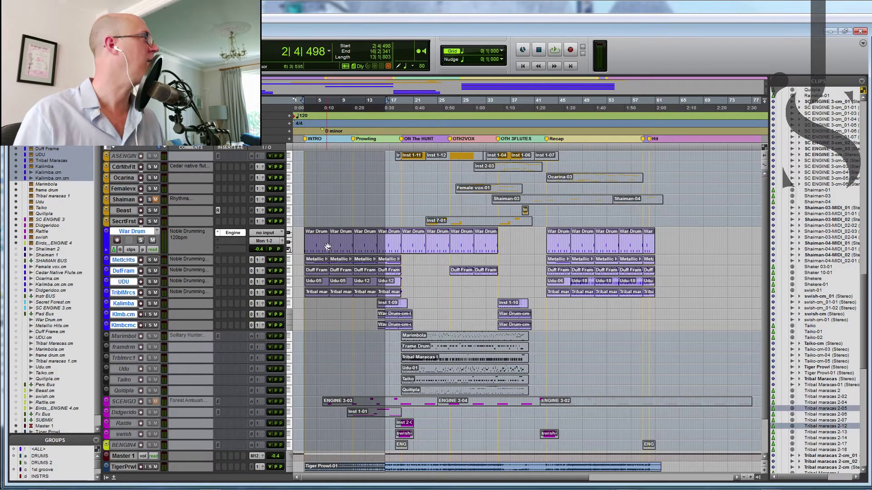
click(233, 232)
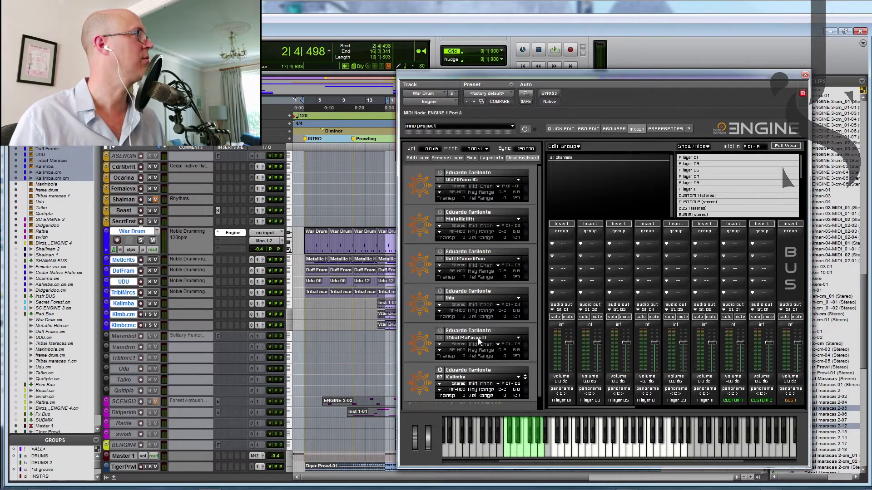
Step: Solo the selected percussion and kalimba tracks and play the selected intro passage
click(141, 241)
key(space)
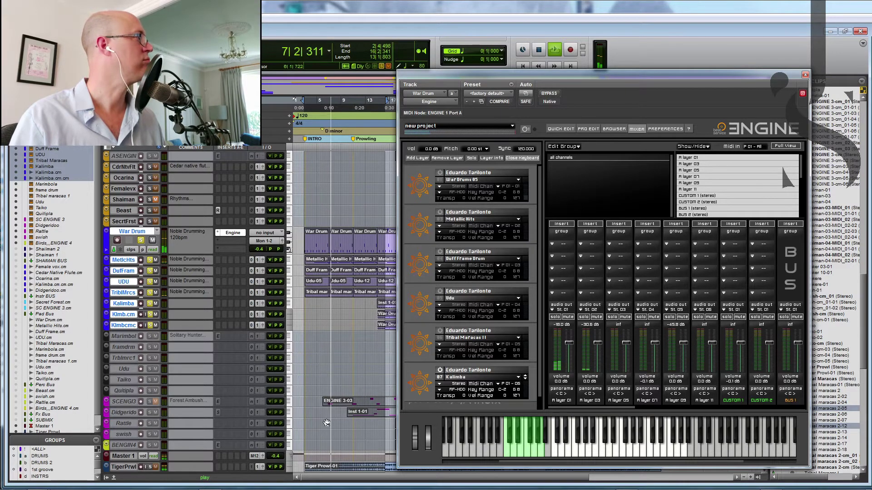
key(space)
Step: Play the soloed tracks from about bar 15 to 18 with the Engine window shifted aside, and examine its Kalimba layer
drag(476, 72, 558, 73)
drag(381, 150, 395, 151)
key(space)
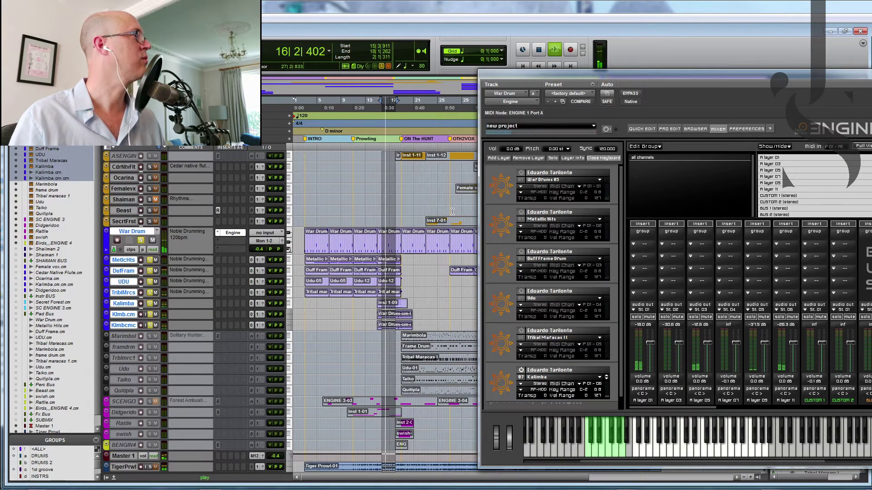
scroll(622, 258, down, 1)
scroll(622, 258, down, 1)
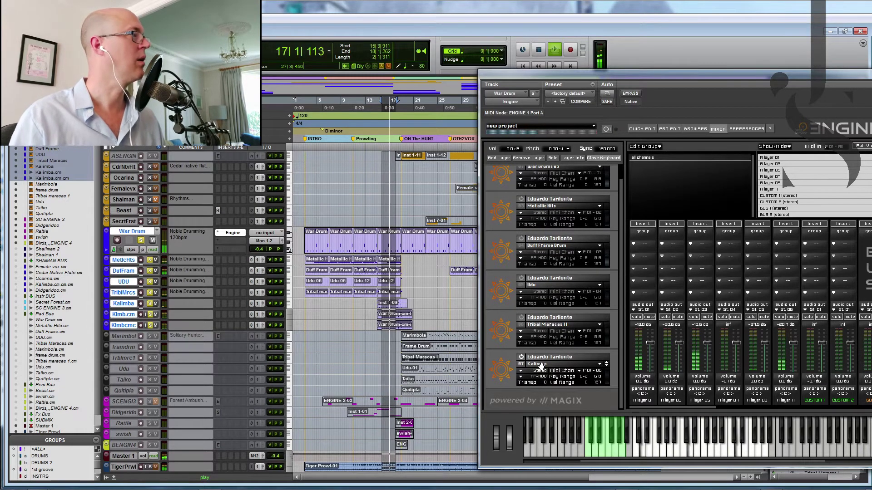
key(space)
drag(382, 148, 388, 155)
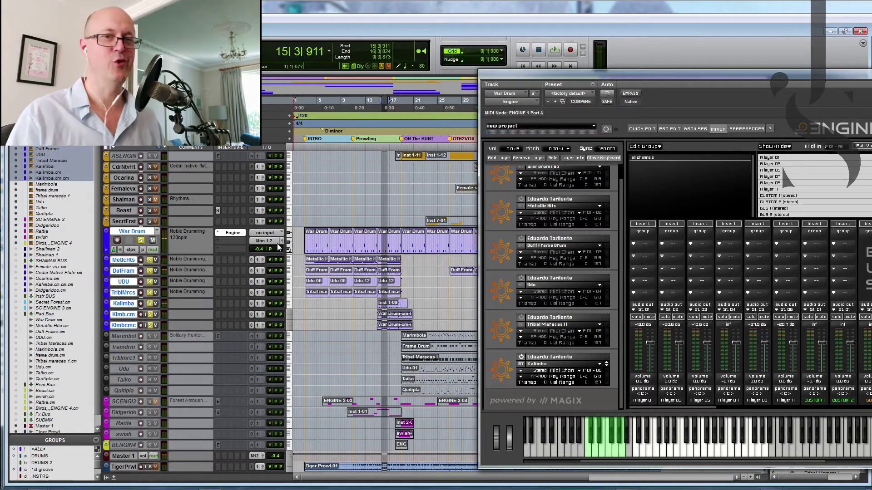
Step: Make the War Drum through Kalimba tracks inactive and make the Marimbola through Quitipla tracks active
right_click(137, 232)
click(195, 252)
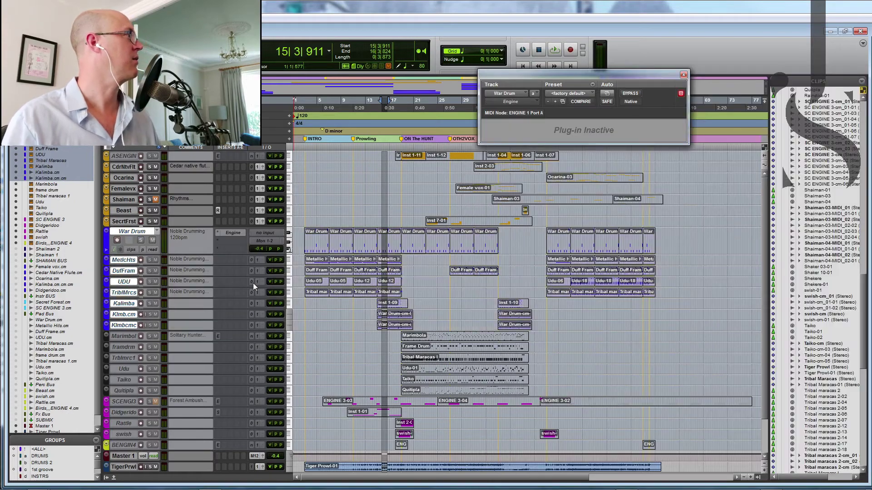
scroll(240, 293, down, 3)
click(131, 304)
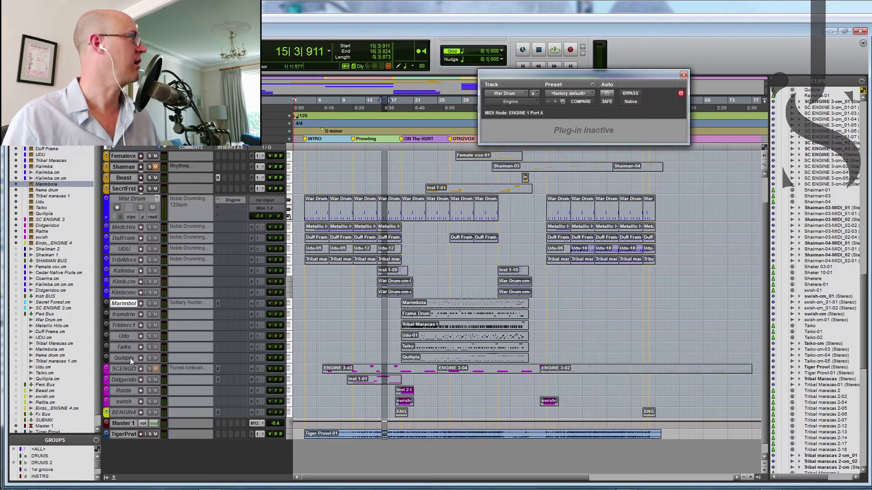
shift+click(129, 357)
right_click(121, 303)
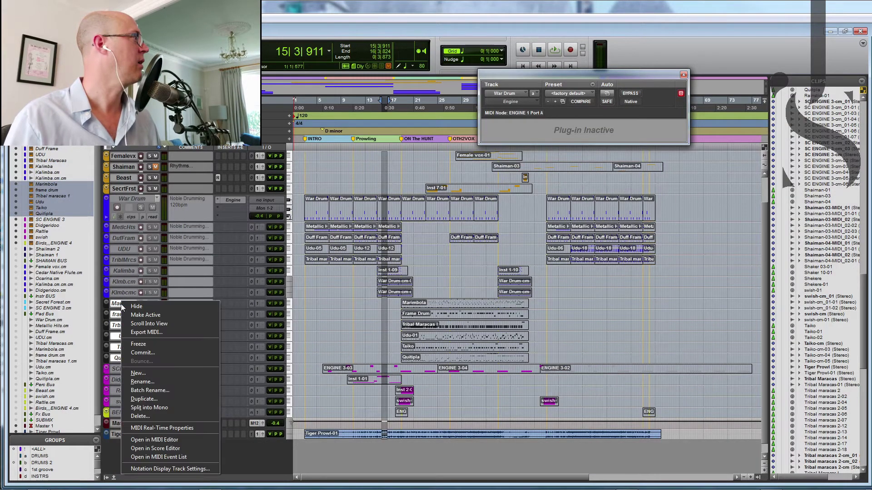
click(150, 316)
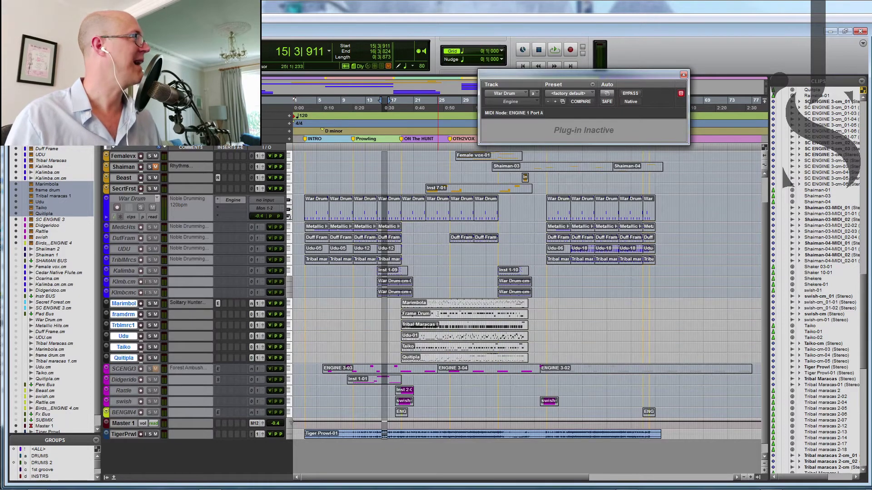
Step: Select about bars 19 to 26 in the ON The HUNT section and open the Marimbola track's Engine instrument
drag(404, 148, 448, 164)
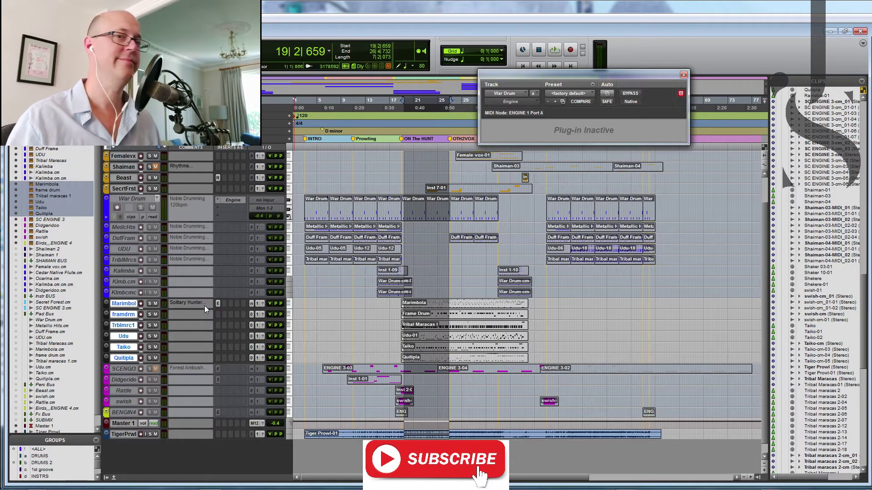
click(217, 303)
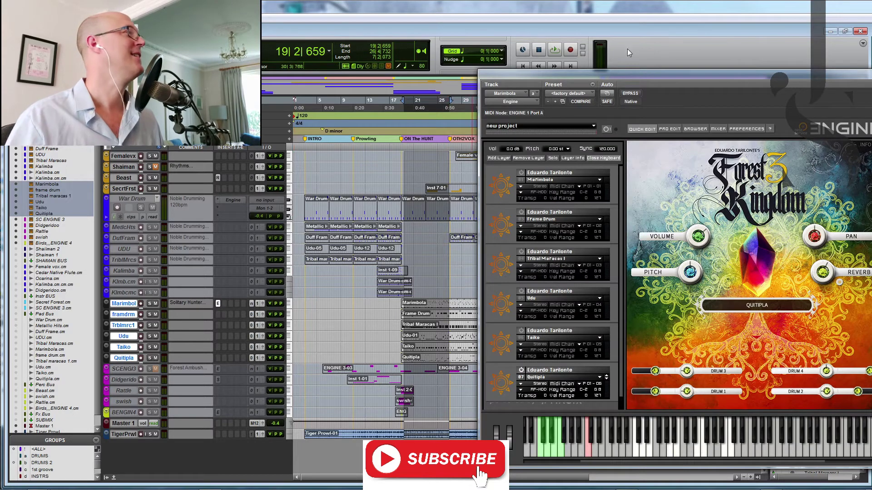
Step: Solo the Marimbola through Quitipla tracks and play the selected ON The HUNT passage, about bars 19 to 26
drag(607, 78, 602, 72)
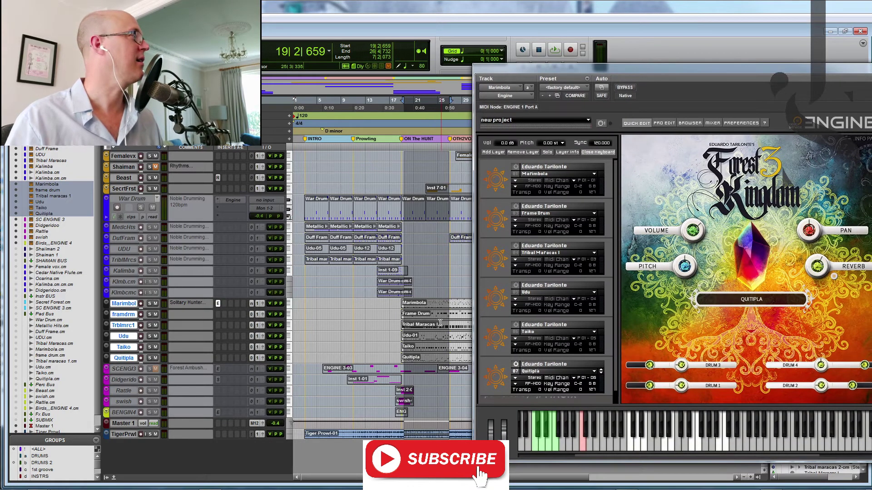
click(150, 303)
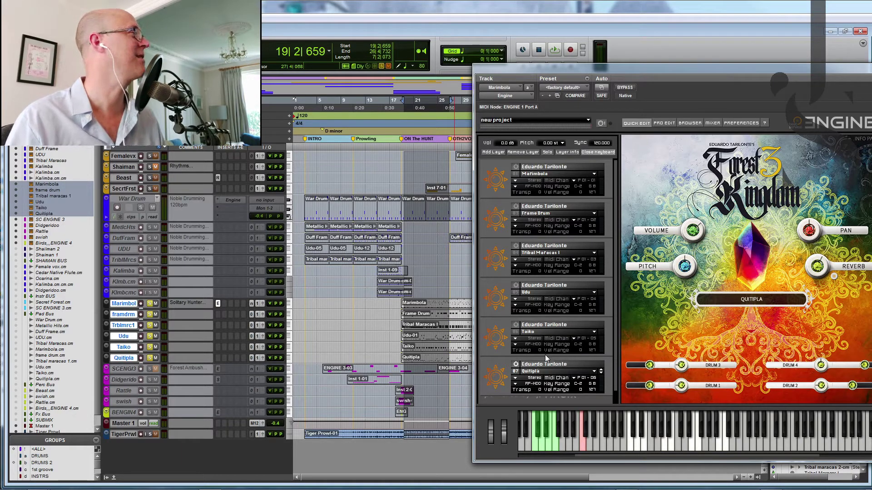
key(space)
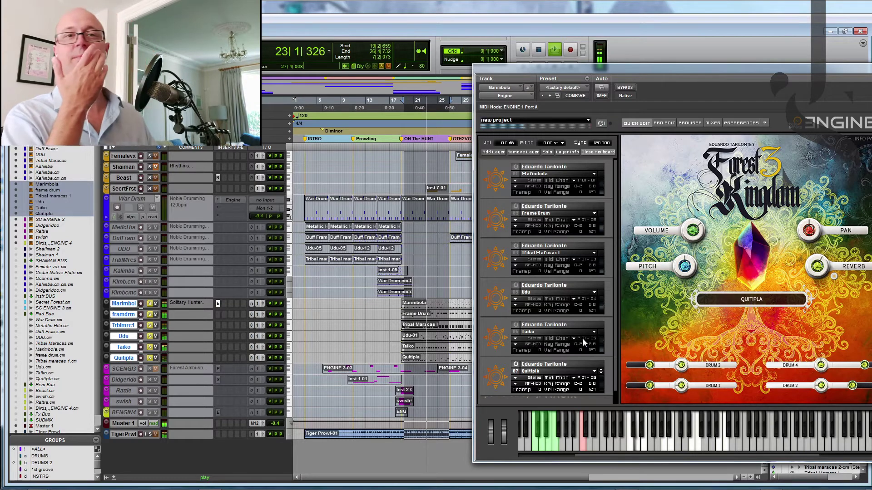
key(space)
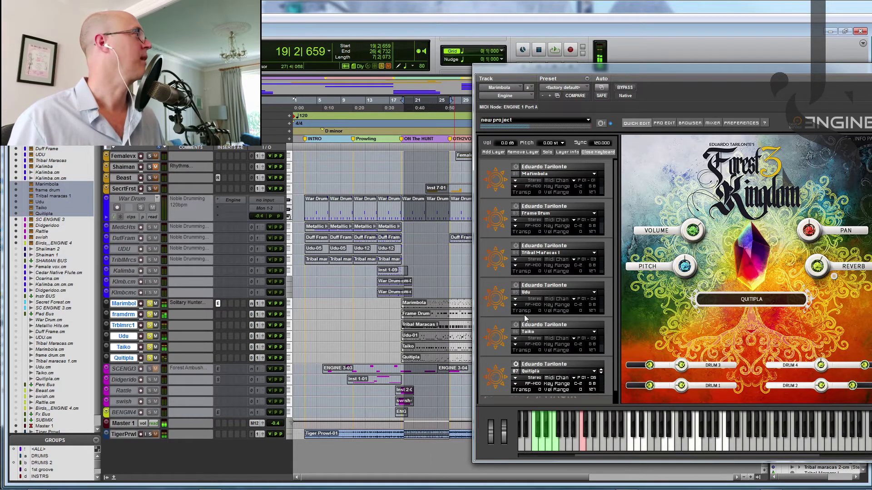
Step: Make the Marimbola through Quitipla tracks inactive and make the SC ENGINE 3 through Birds__ENGINE 4 tracks active, with the Engine window moved aside
drag(577, 70, 723, 83)
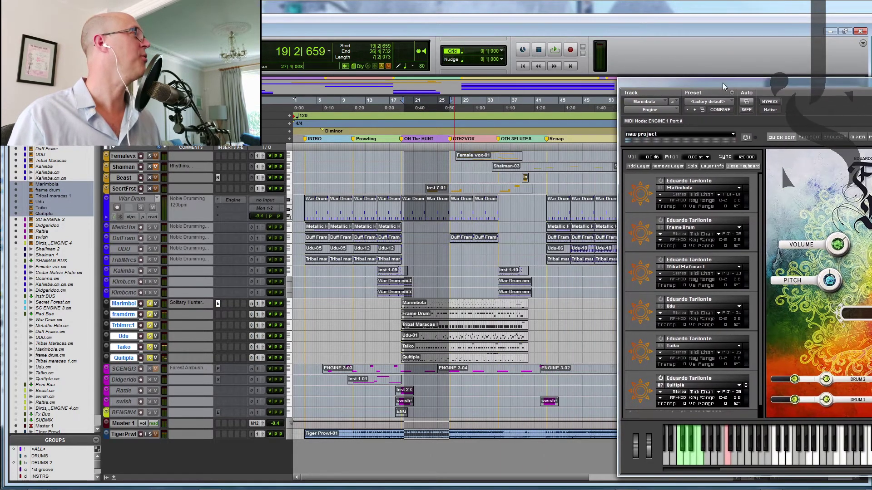
right_click(133, 303)
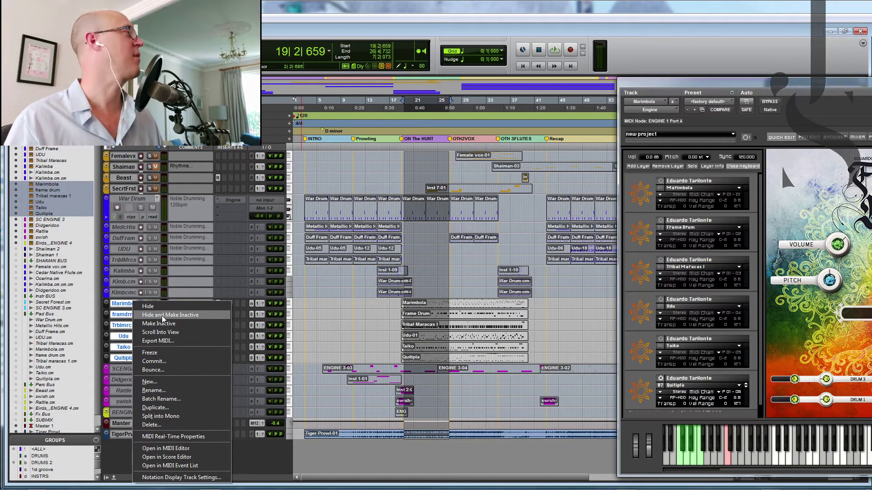
click(305, 303)
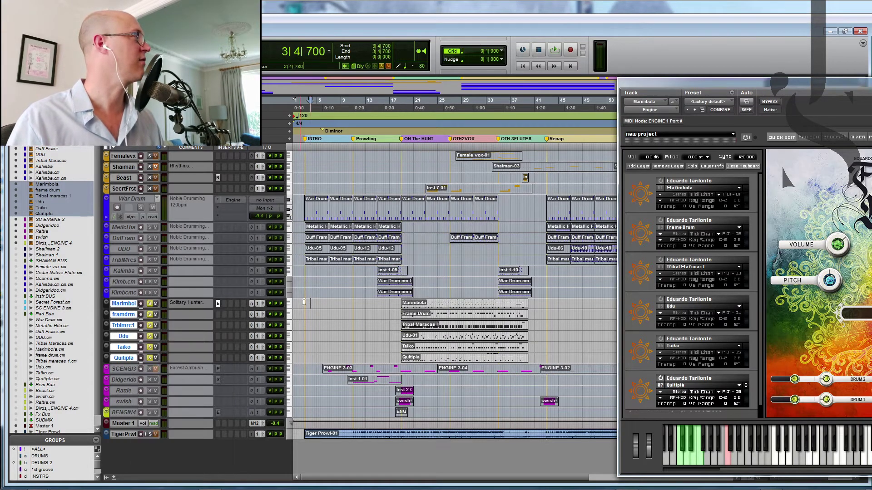
right_click(121, 308)
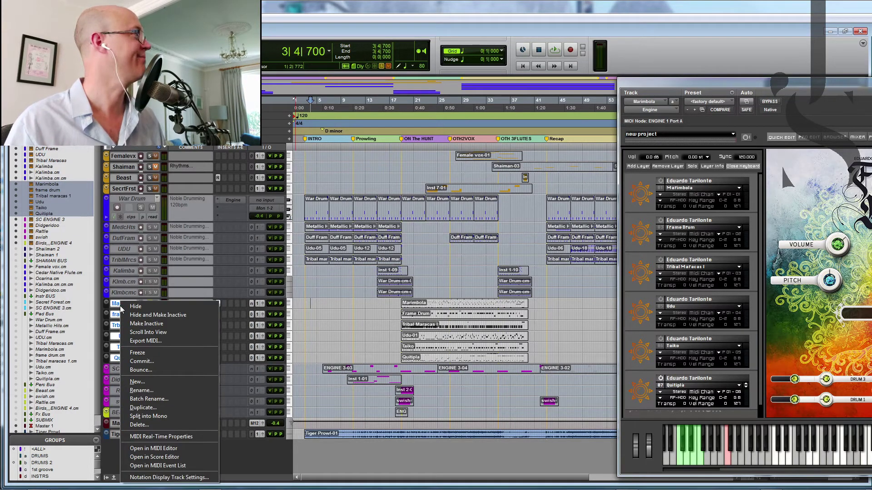
click(138, 322)
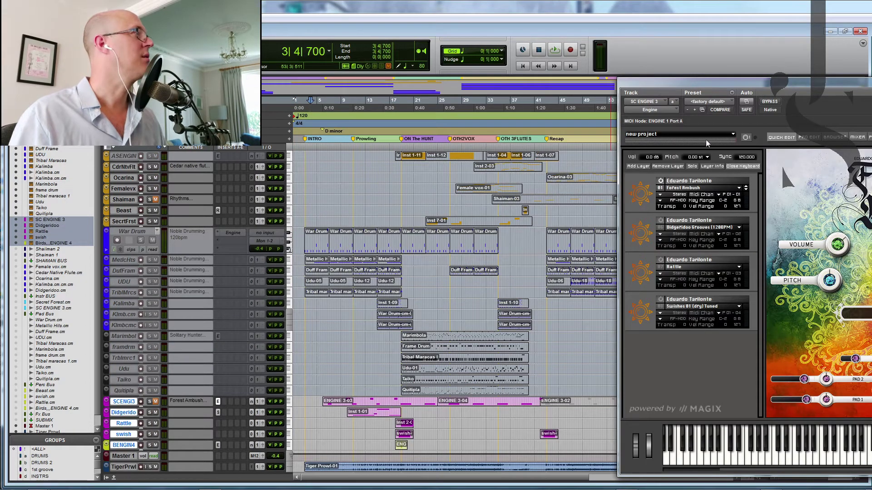
Step: Solo the SC ENGINE 3 through Birds__ENGINE 4 tracks and play them from about bar 6
click(323, 148)
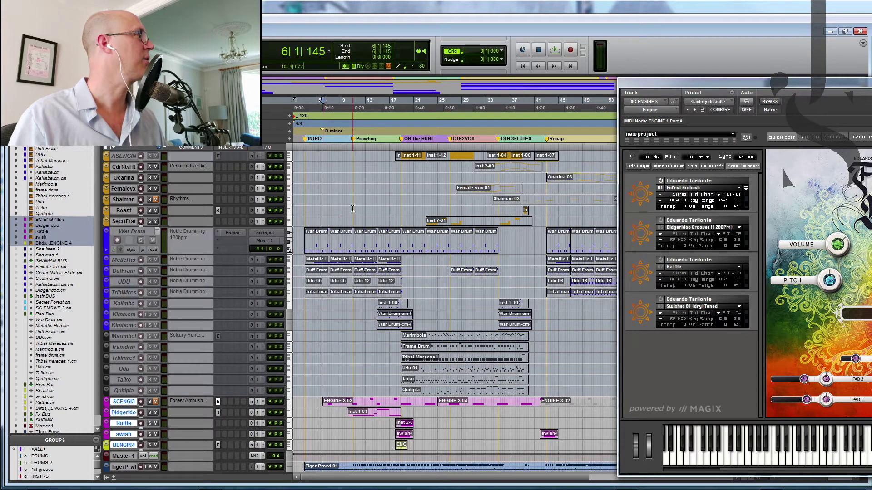
click(155, 401)
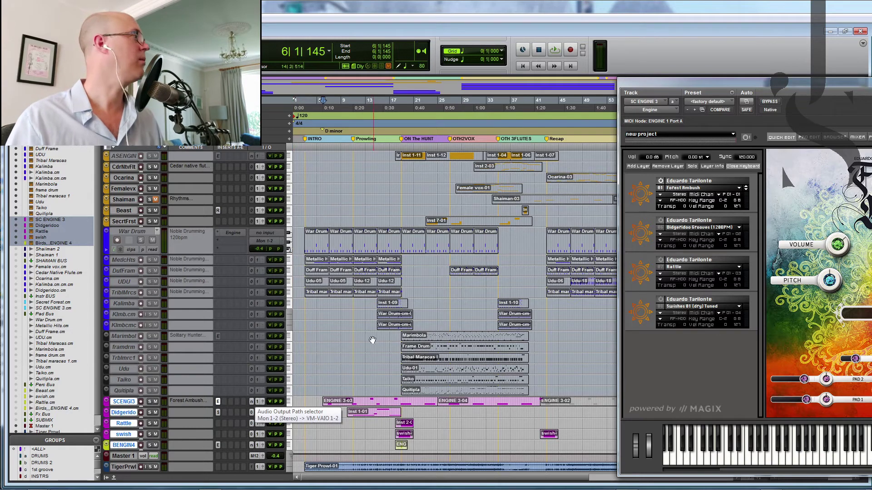
key(space)
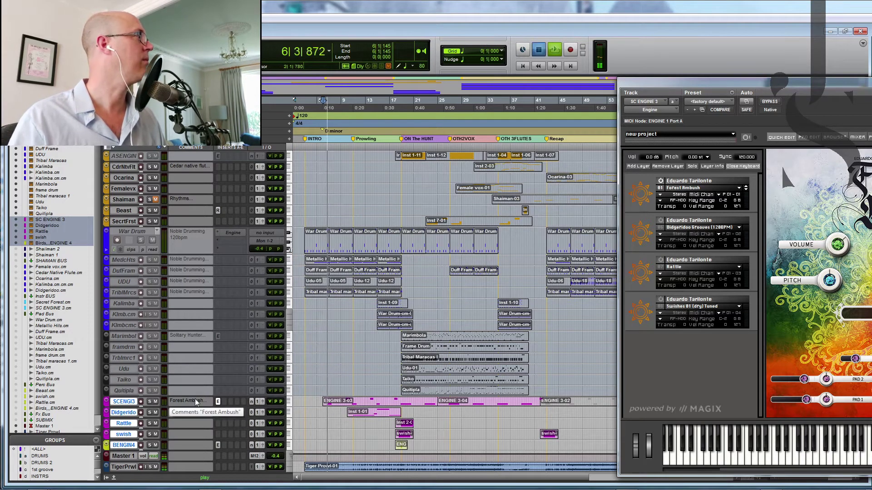
key(space)
click(150, 401)
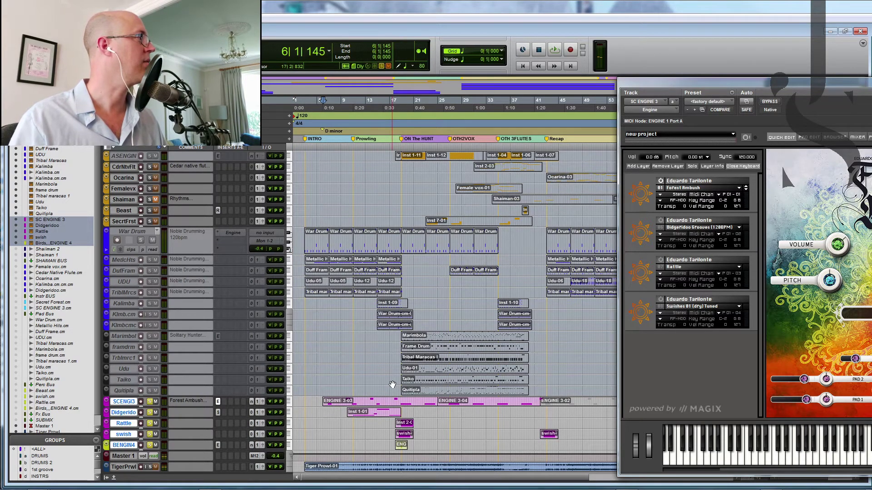
key(space)
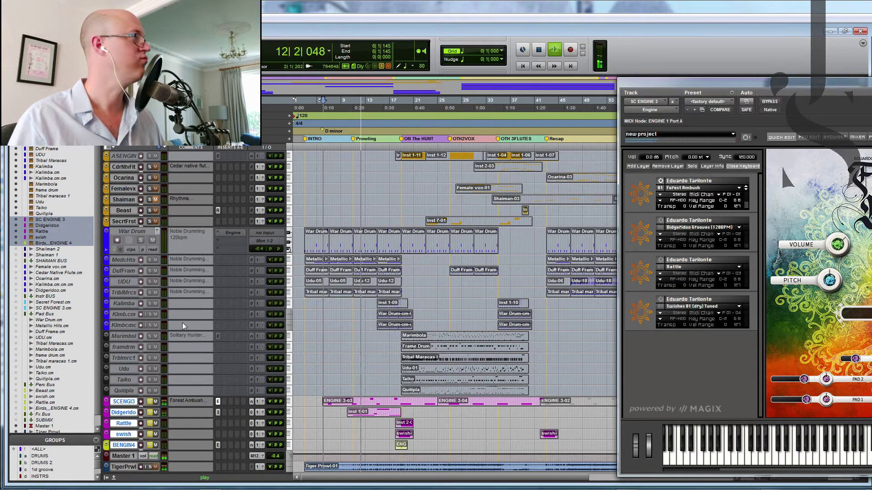
Step: Stop the playback, play from about bar 11 with only the Didgeridoo track soloed, and clear its solo
click(150, 403)
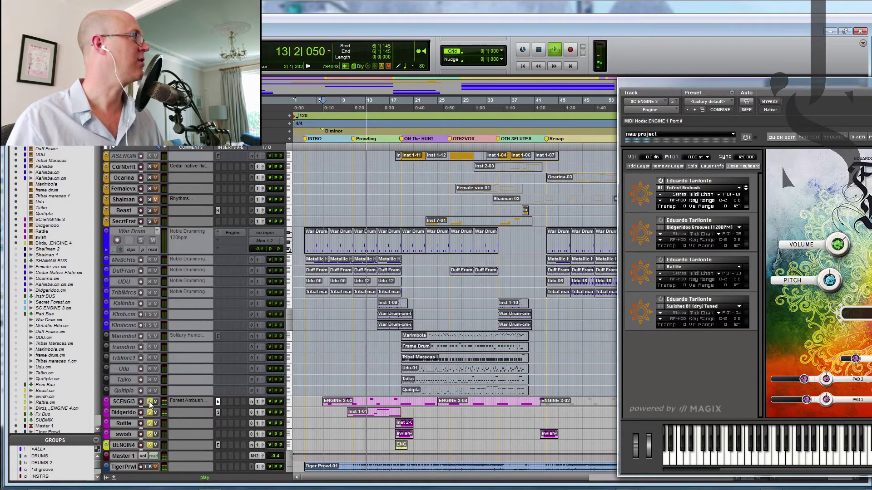
key(space)
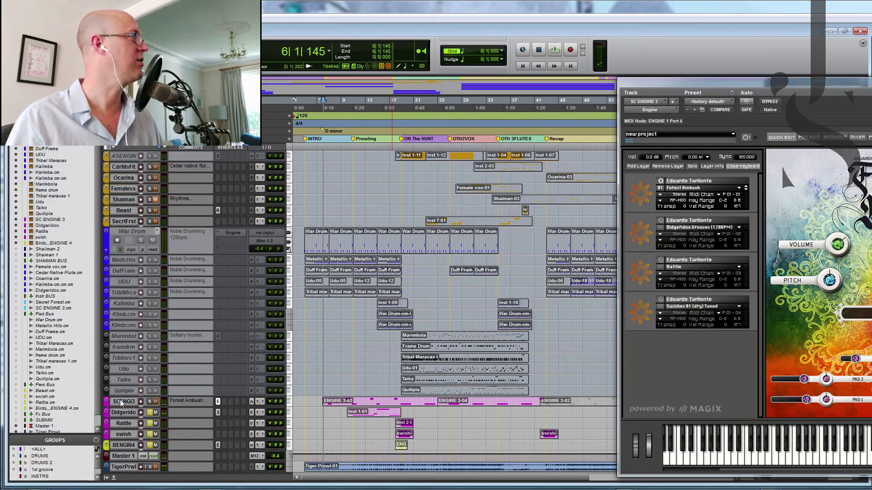
click(355, 146)
key(space)
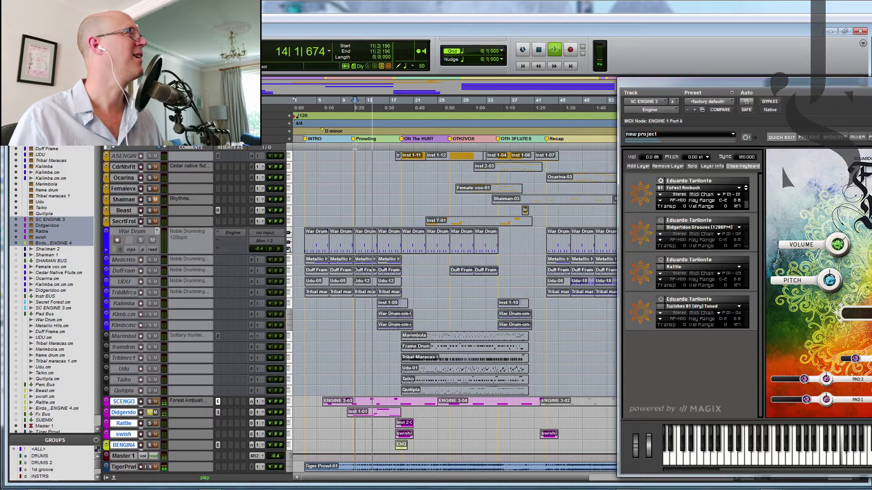
key(space)
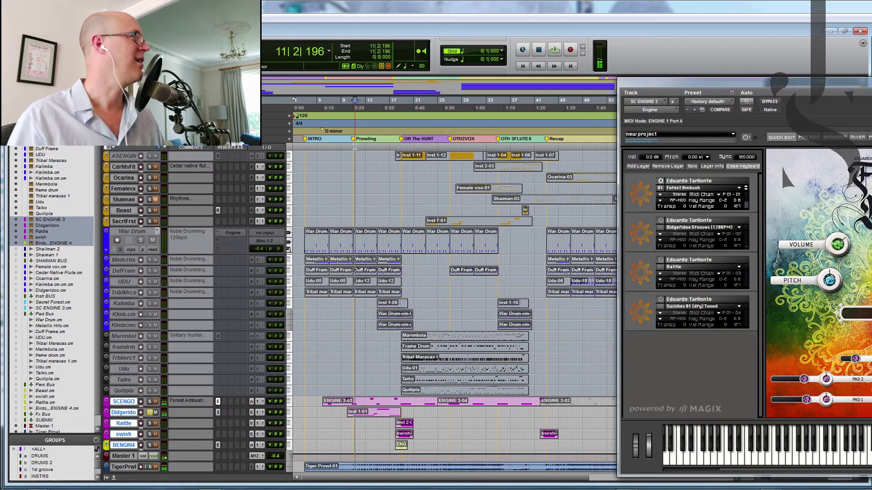
click(151, 413)
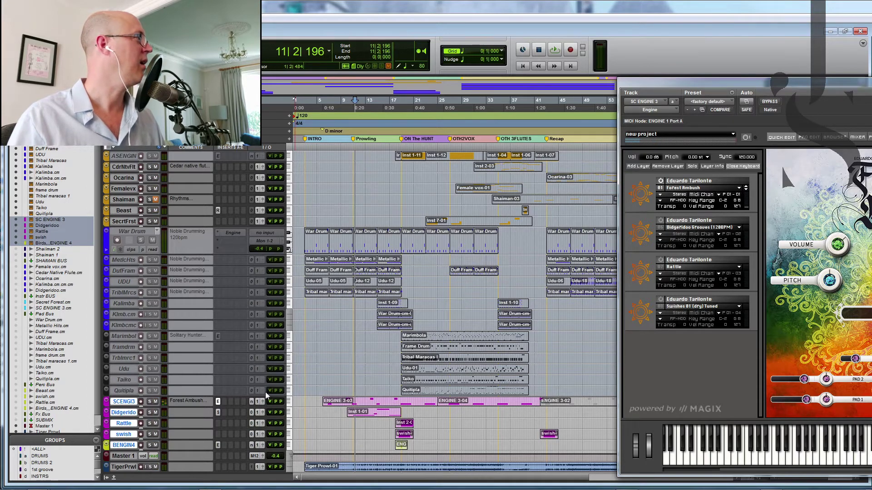
Step: Solo the Rattle, swish and Birds__ENGINE 4 tracks and play a selection of about bars 18 to 21
drag(410, 151, 415, 151)
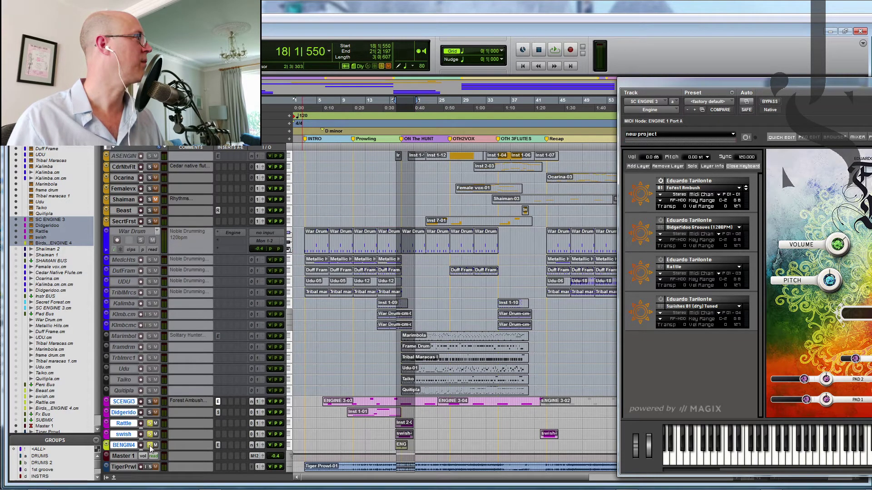
key(space)
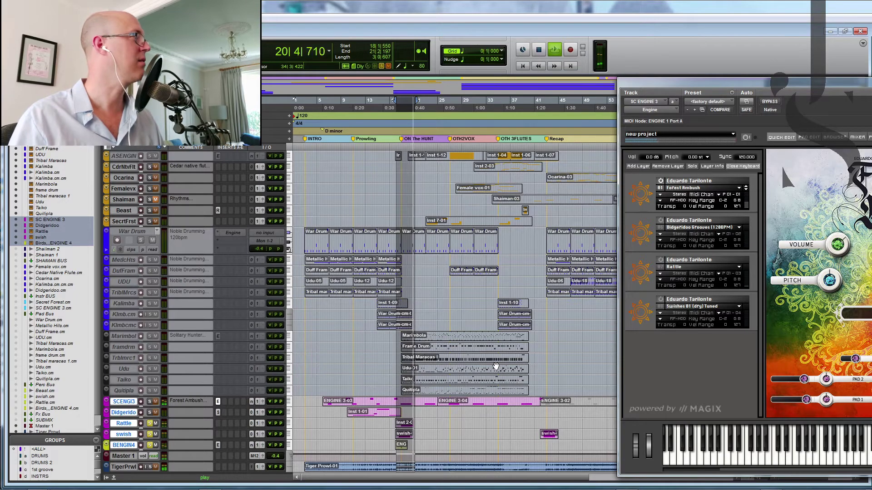
key(space)
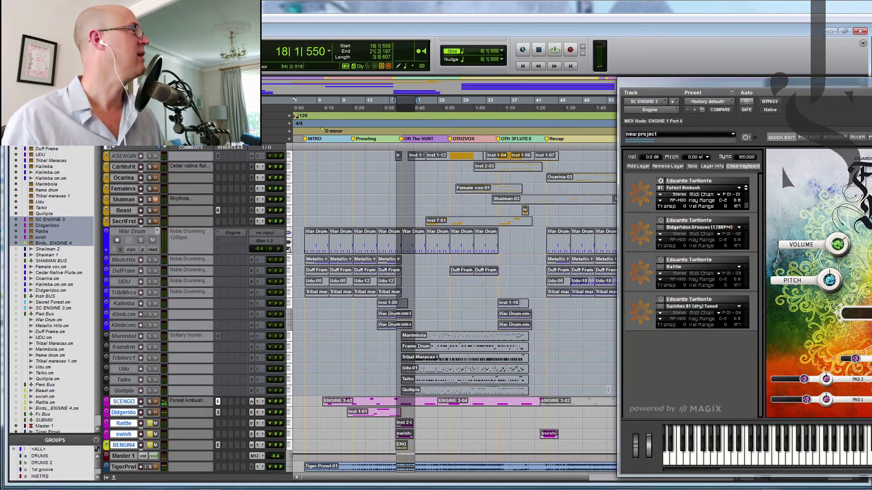
Step: Make the ASENGIN through SecrtFrst tracks active in place of the SC ENGINE 3 group, and open the ASENGIN track's Engine instrument
scroll(295, 395, down, 1)
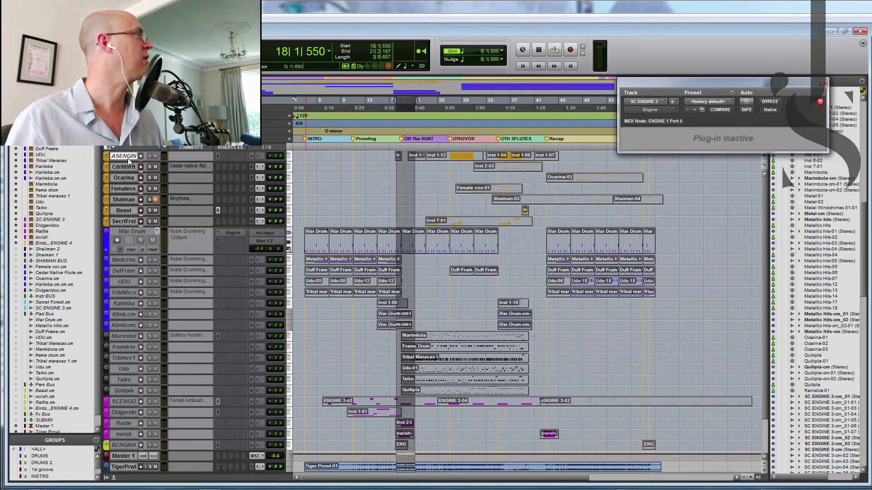
drag(127, 155, 127, 221)
right_click(129, 156)
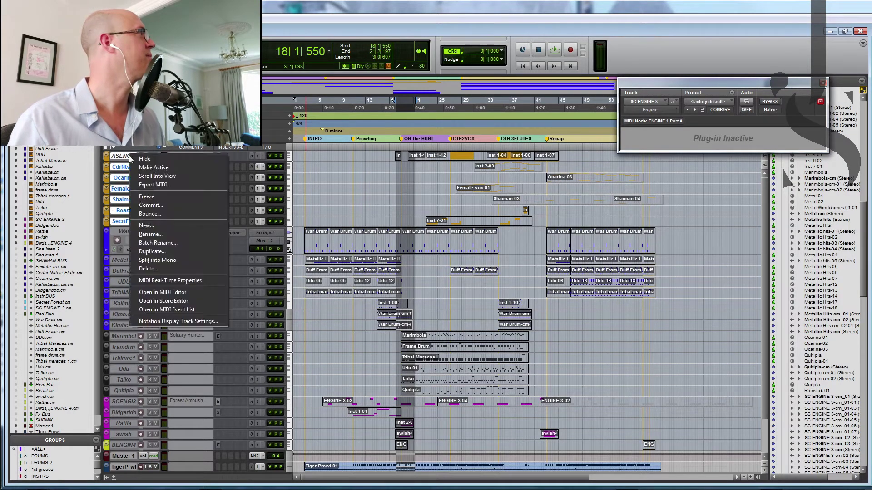
click(218, 156)
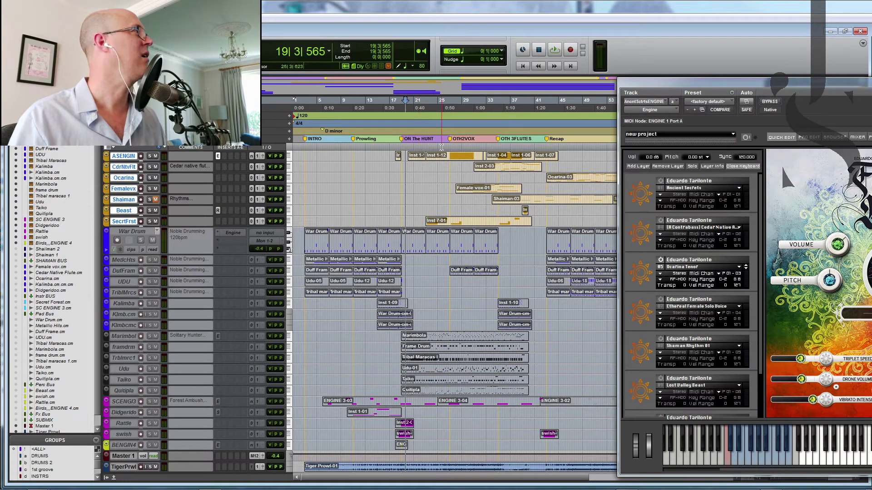
Step: Solo the ASENGIN track, play it from about bar 26, and clear its solo
click(150, 155)
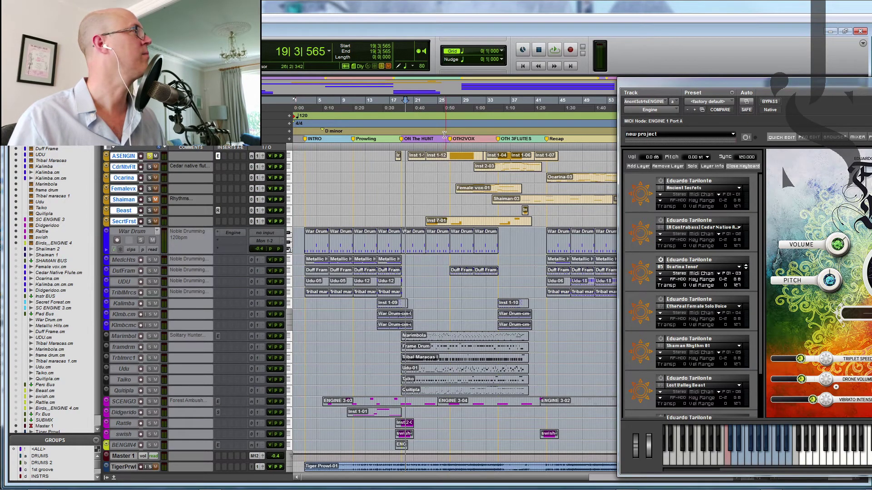
click(447, 150)
key(space)
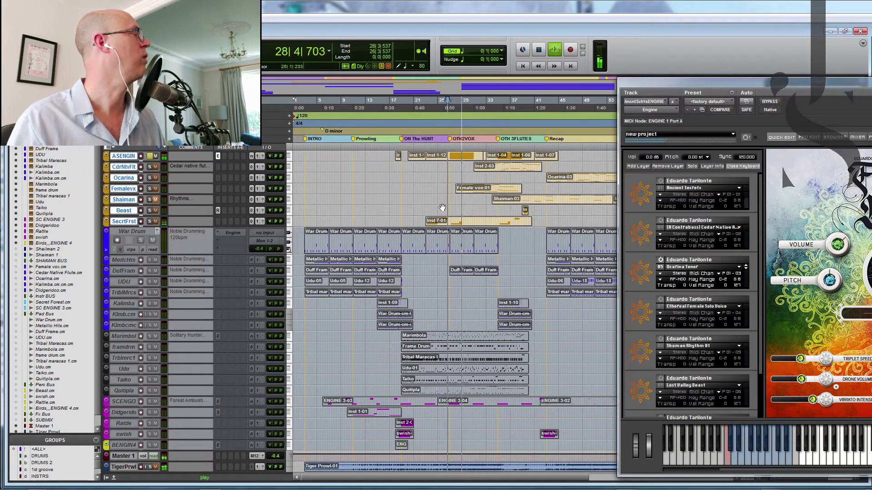
key(space)
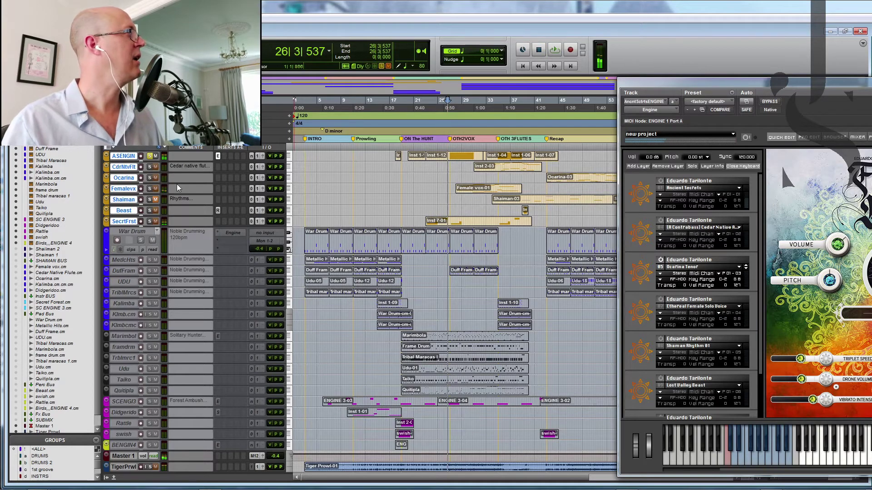
click(150, 156)
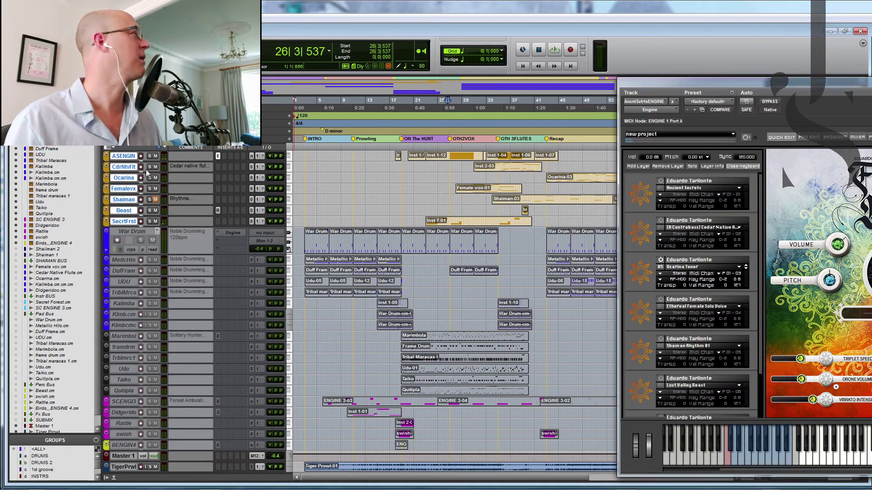
Step: Unmute the Shaiman track, solo the Cedar native flute track, and play a selection of about bars 32 to 41
click(155, 199)
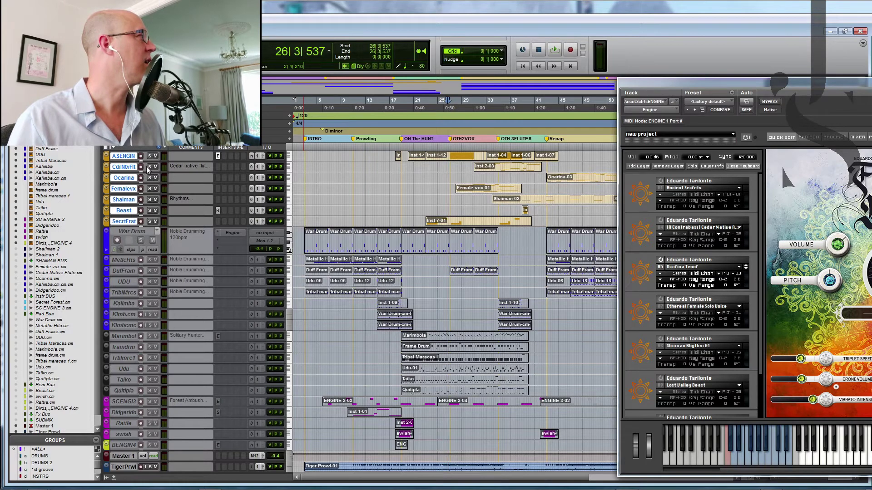
drag(494, 148, 540, 163)
key(space)
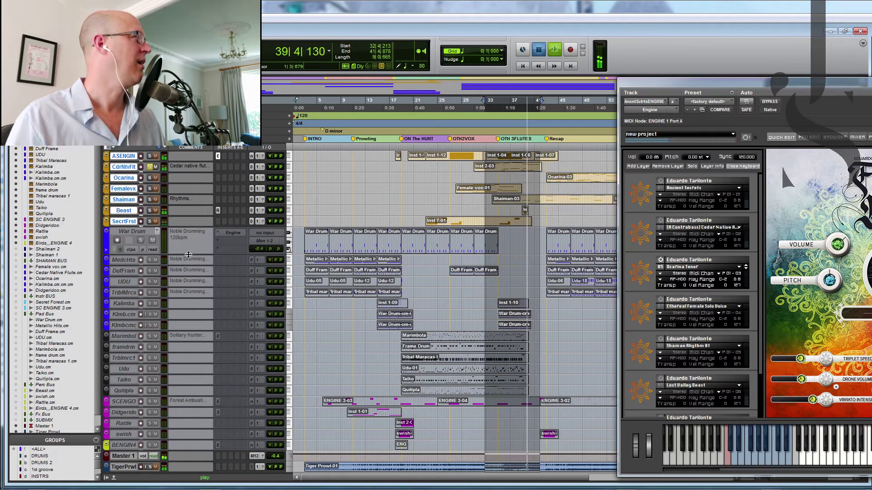
key(space)
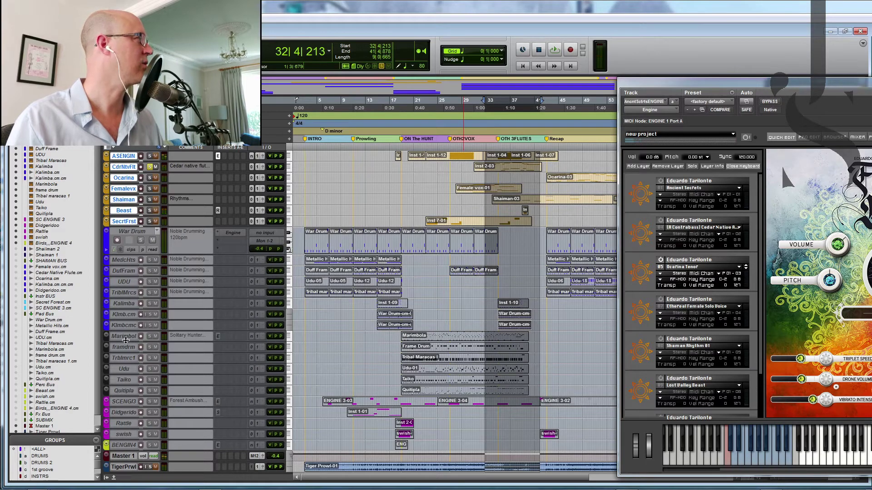
Step: Make the Marimbola through Quitipla tracks active again and play the selected passage together with the soloed Cedar native flute
click(126, 339)
shift+click(128, 391)
right_click(121, 336)
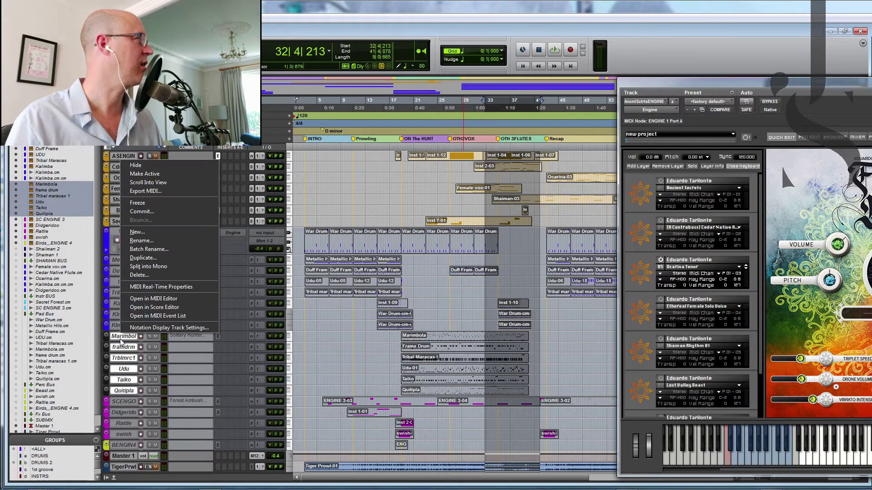
click(179, 172)
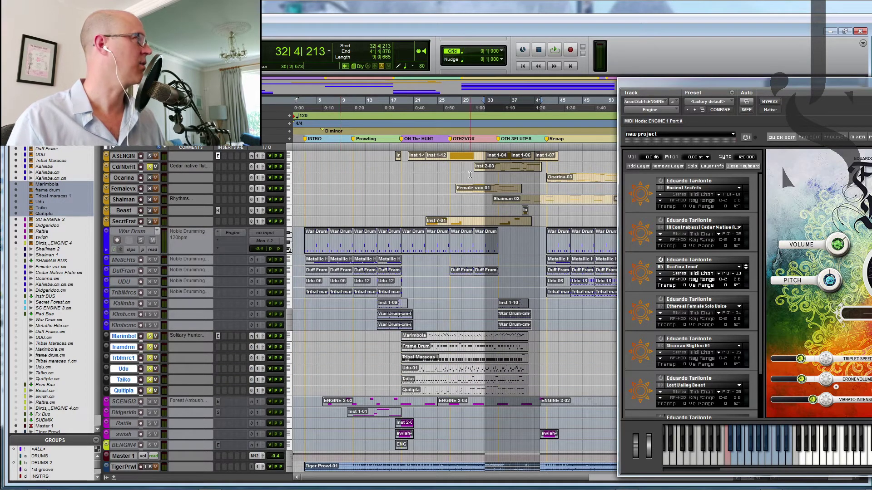
key(space)
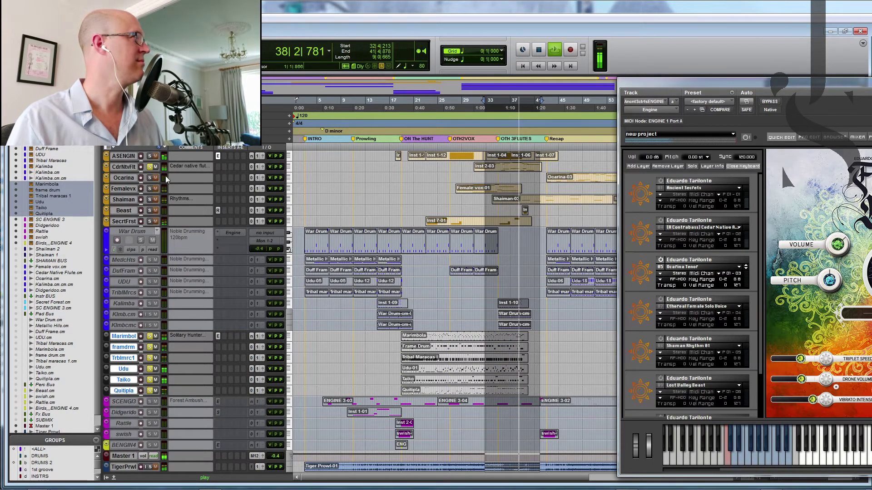
Step: Stop playback, solo the Femalevx track in place of the Cedar native flute, and play about bars 29 to 37
key(space)
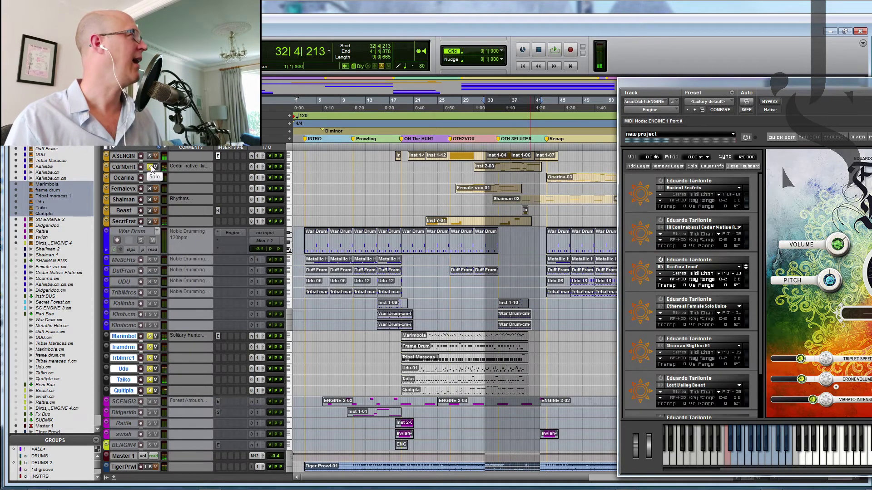
click(150, 336)
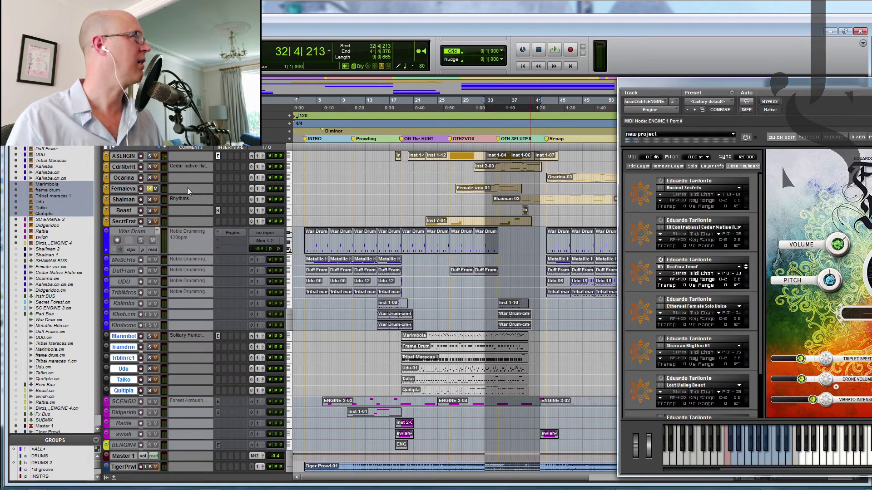
drag(467, 148, 515, 148)
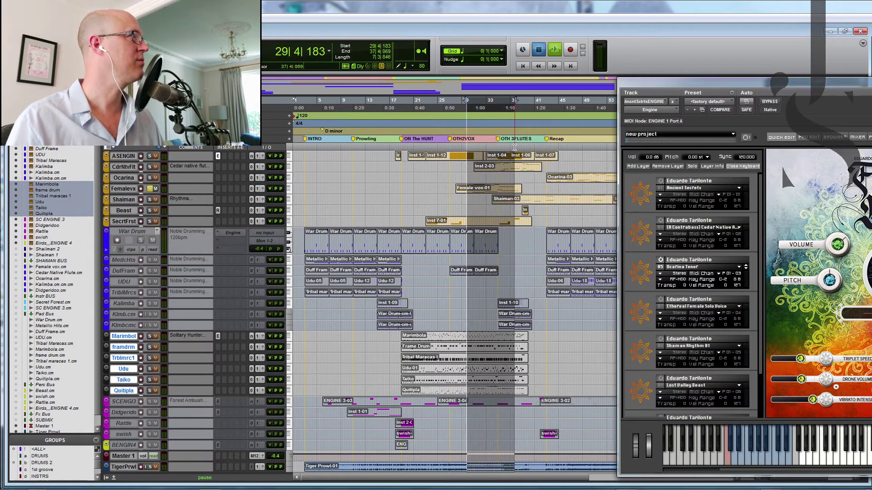
key(space)
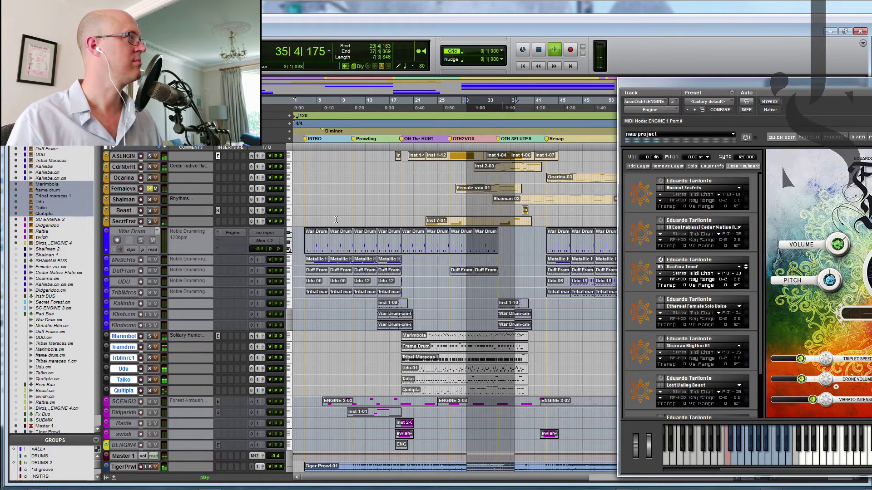
key(space)
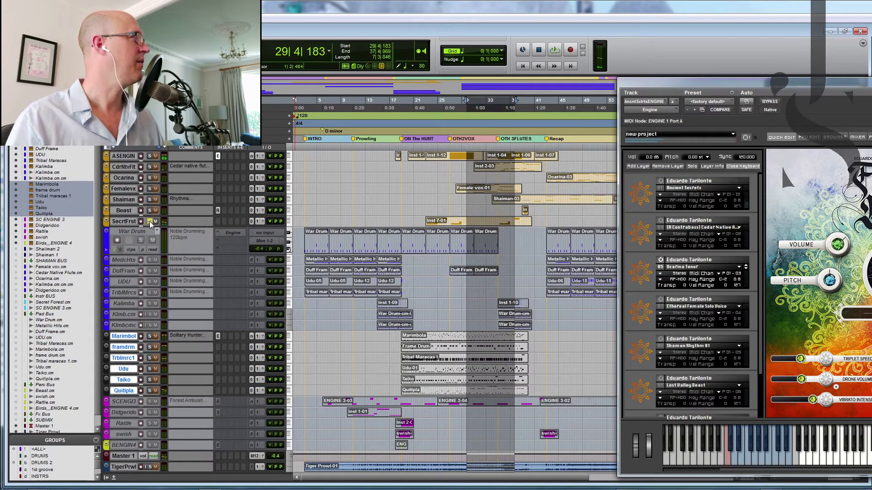
Step: Solo the SecrtFrst track in place of the female vocal and play a selection of about bars 22 to 25
drag(427, 153, 441, 182)
key(space)
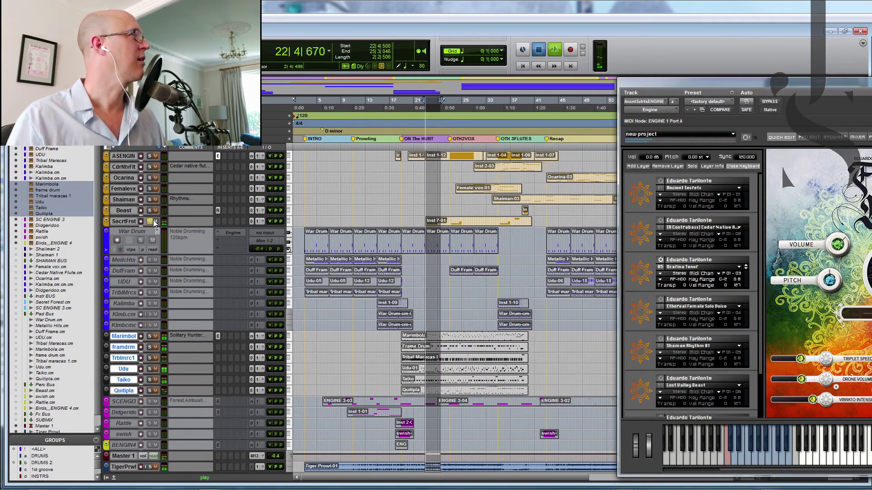
key(space)
Step: Uncover the timeline behind the Engine window, solo the Ocarina track in place of SecrtFrst, and play about bars 43 to 56
drag(547, 147, 607, 151)
drag(654, 86, 859, 86)
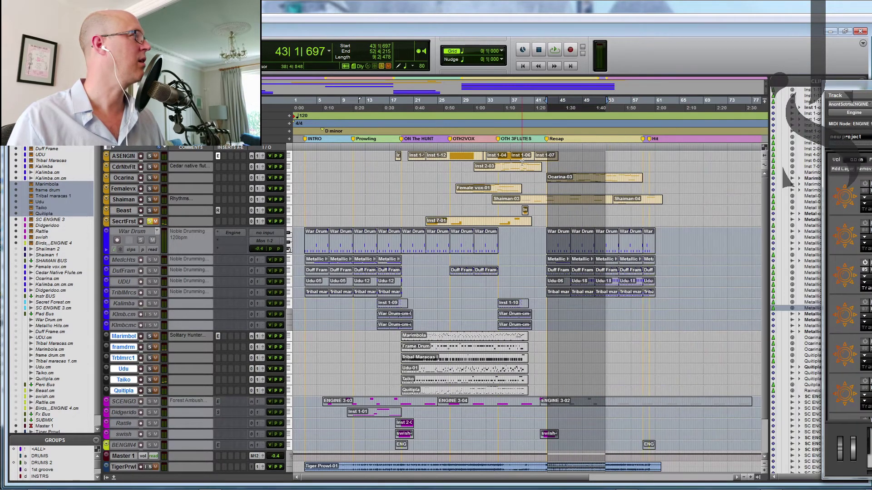
drag(549, 146, 629, 150)
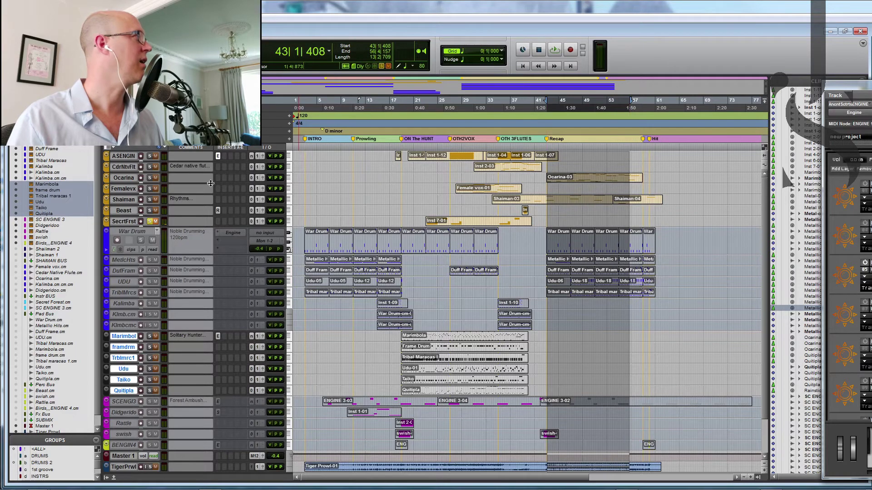
click(149, 178)
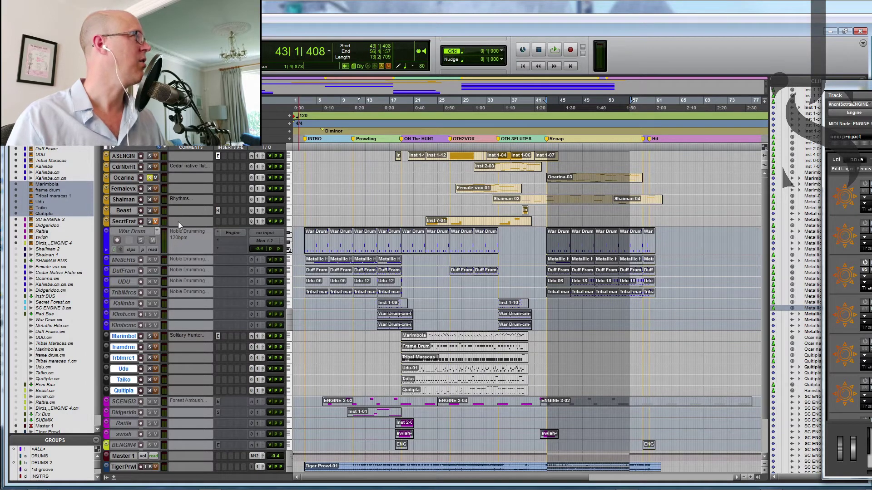
key(space)
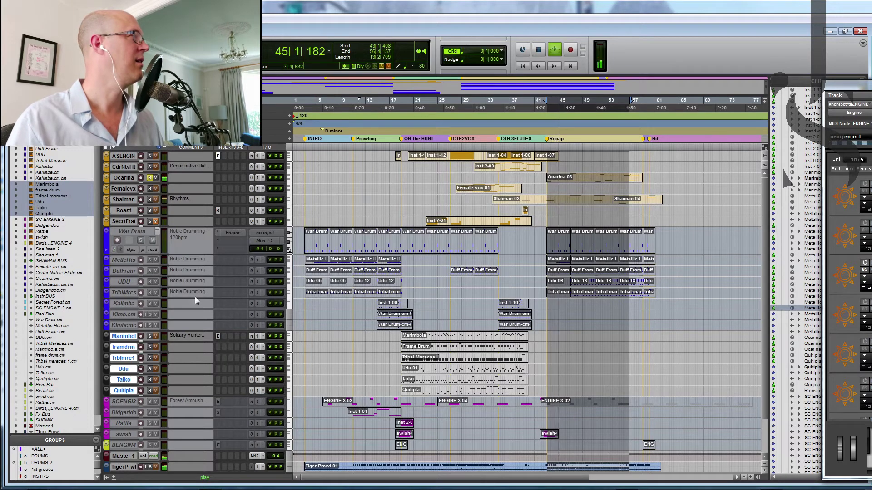
key(space)
Step: Make the Marimbola through Quitipla tracks inactive and the War Drum through Klmbcmc tracks active
right_click(128, 337)
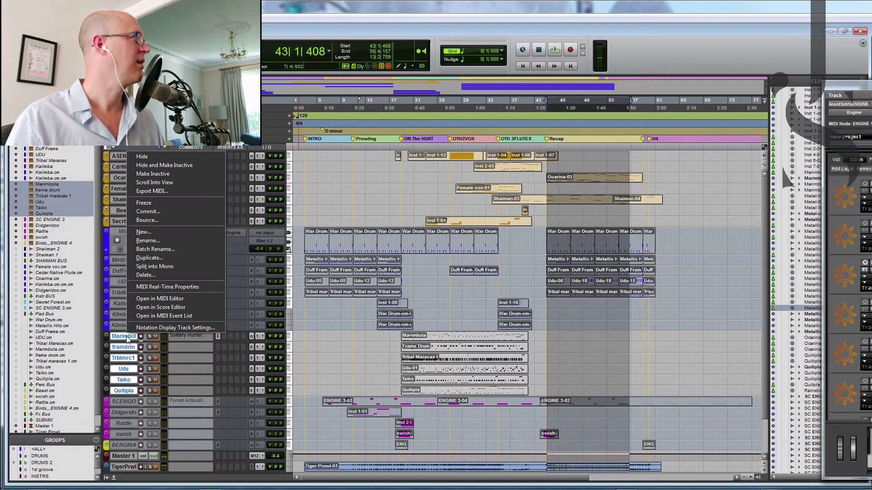
click(167, 173)
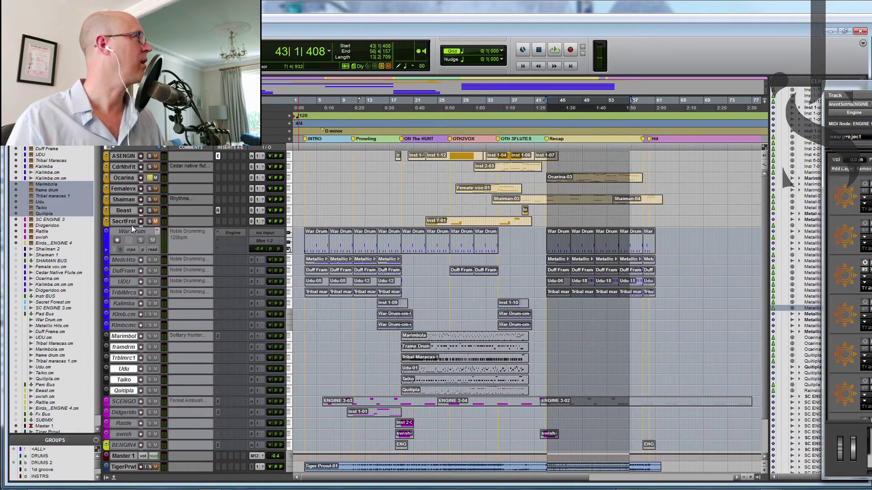
click(128, 233)
shift+click(125, 325)
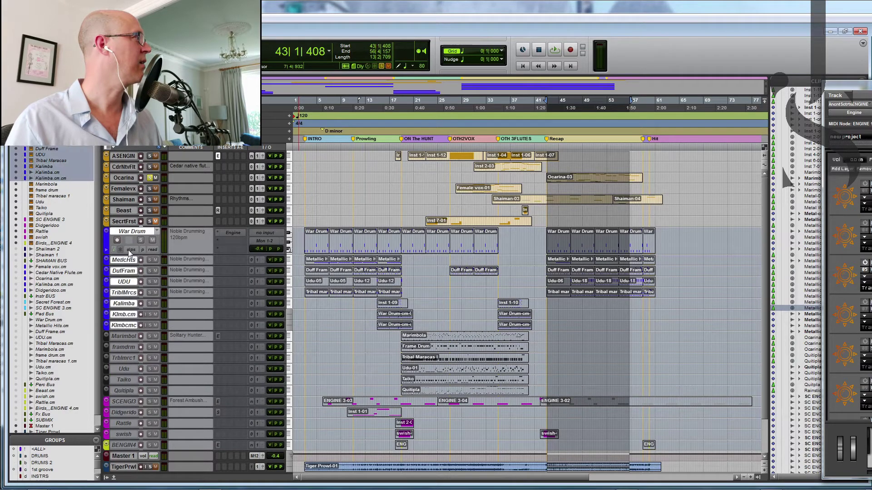
right_click(132, 233)
click(156, 242)
Step: Play the selected Recap passage with the drum tracks and soloed Ocarina, and enlarge the Ocarina track's height
key(space)
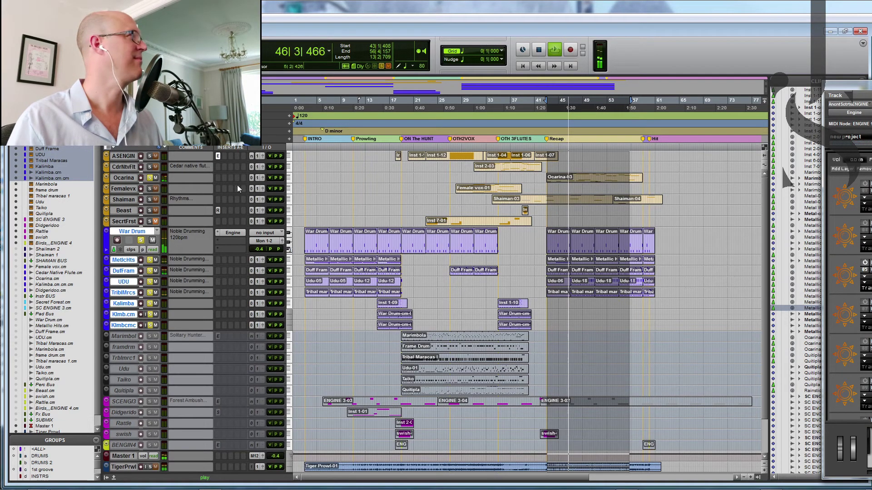
click(182, 183)
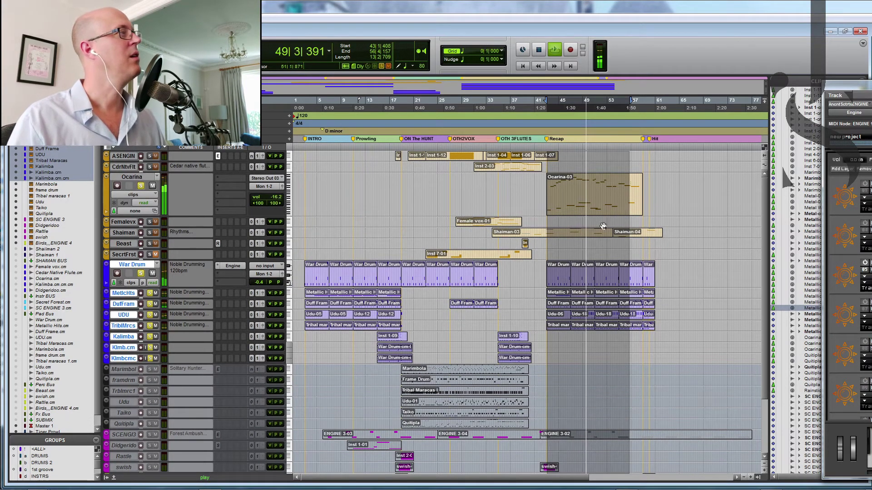
key(space)
Step: Examine the notes of the Ocarina-03 clip in the MIDI editor and return to the Edit window
double_click(564, 210)
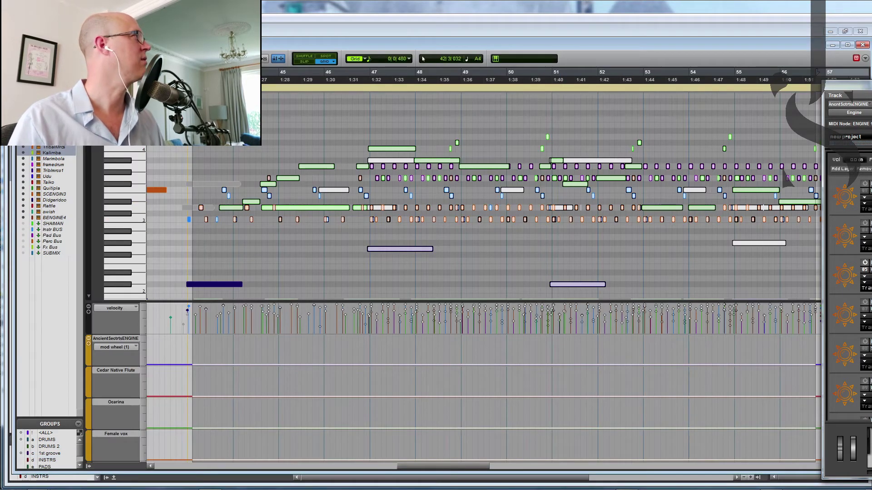
click(290, 32)
click(290, 74)
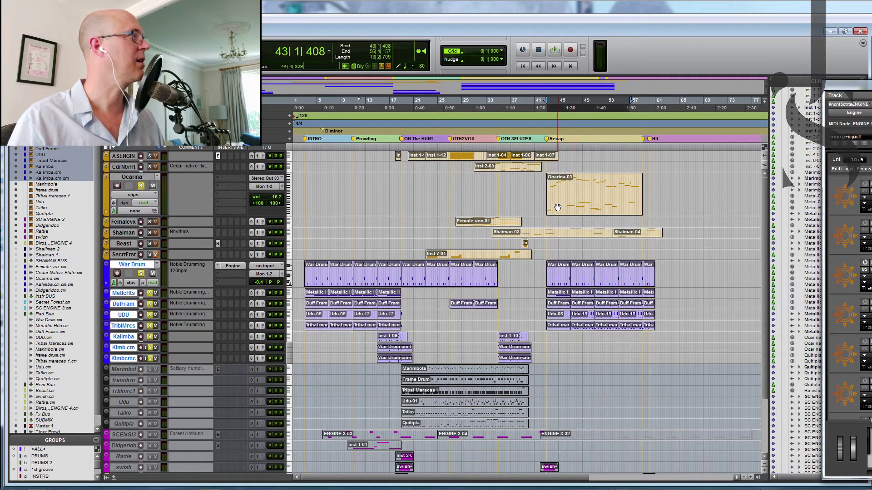
double_click(637, 210)
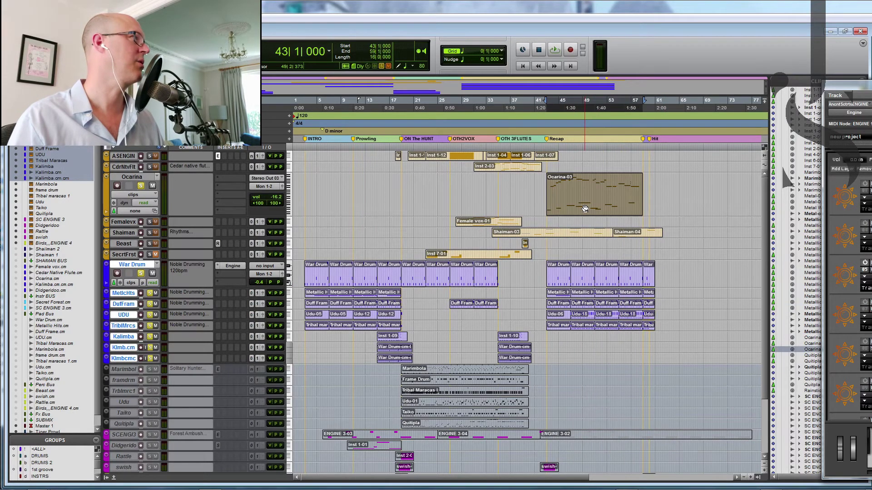
scroll(499, 240, up, 3)
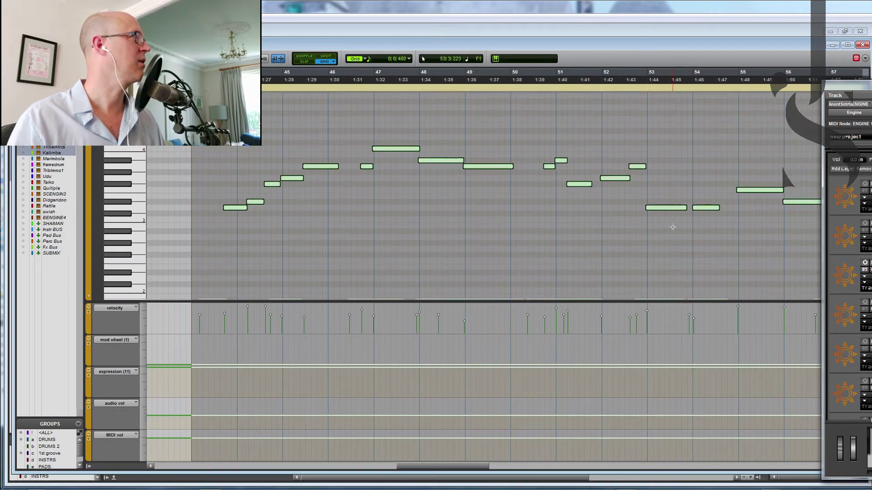
click(195, 17)
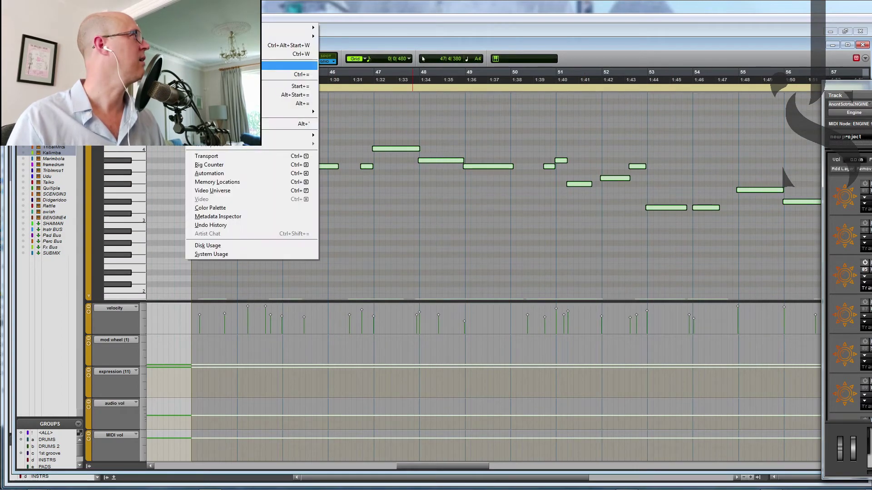
click(204, 66)
click(195, 18)
click(205, 51)
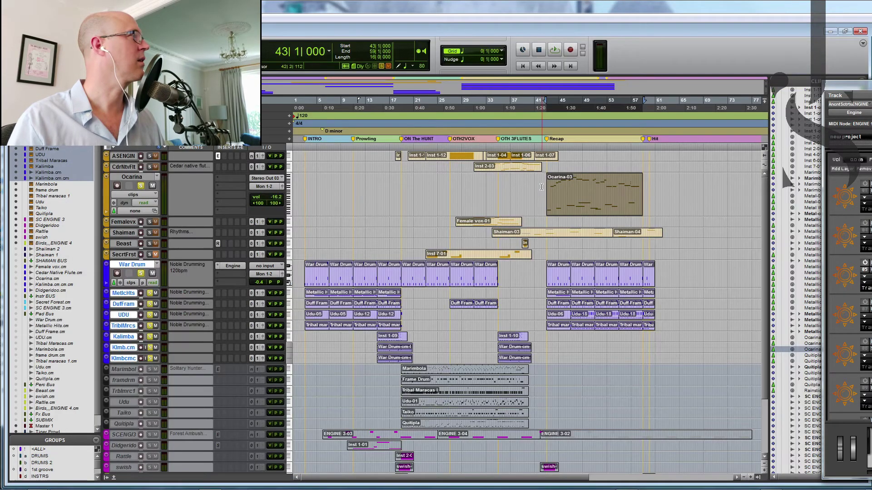
Step: Play the selected Ocarina-03 clip together with the drum tracks and clear the Ocarina track's solo
key(space)
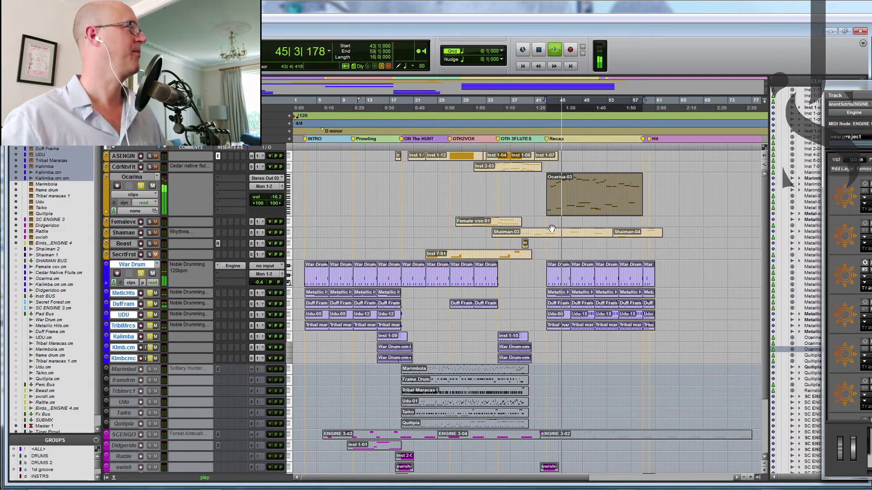
key(space)
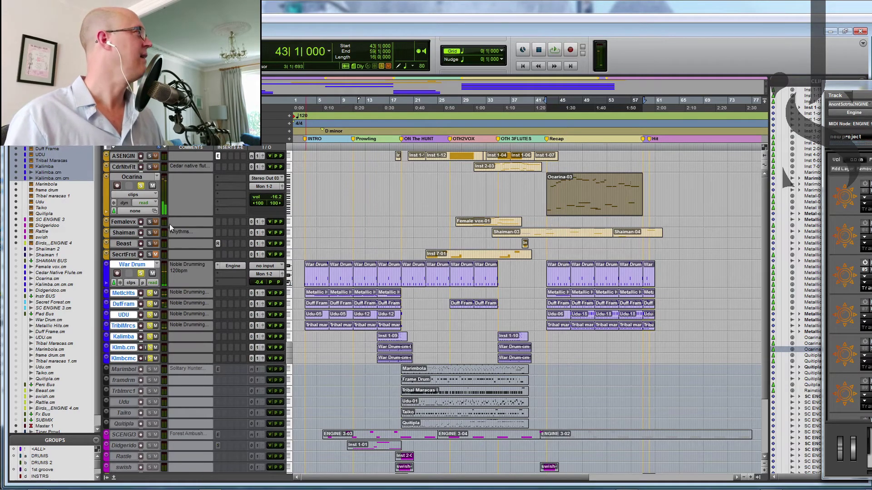
click(141, 186)
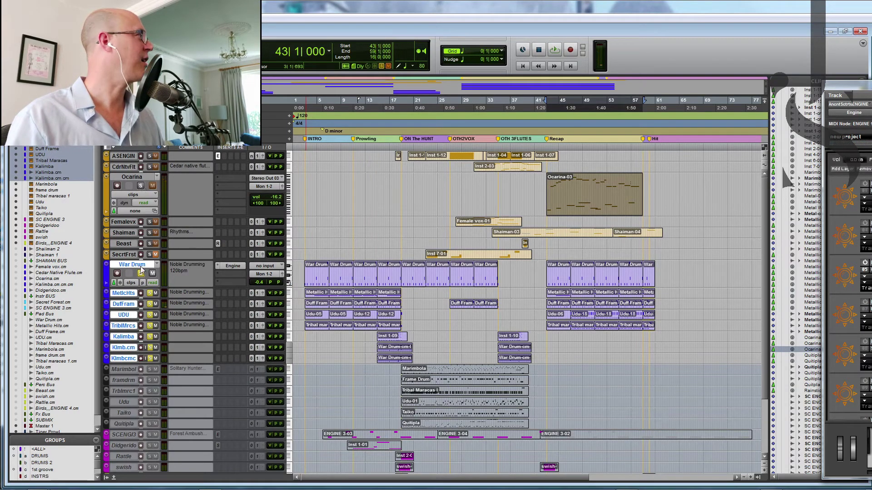
click(140, 273)
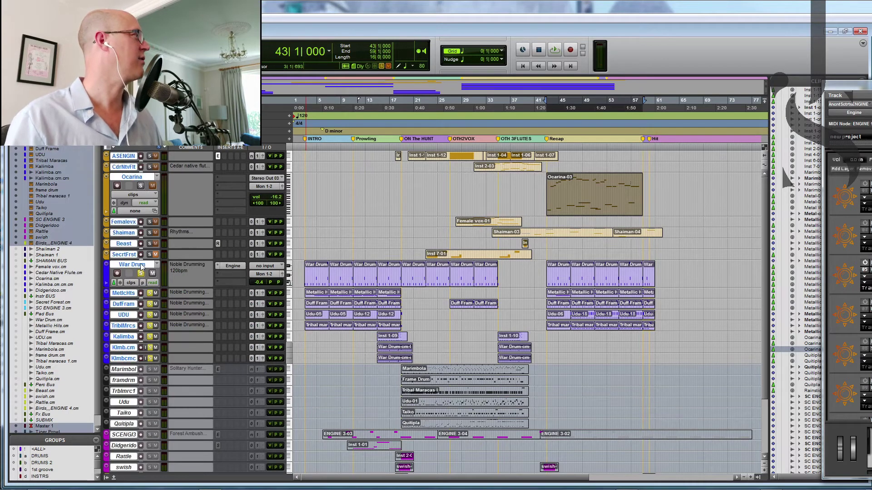
double_click(142, 265)
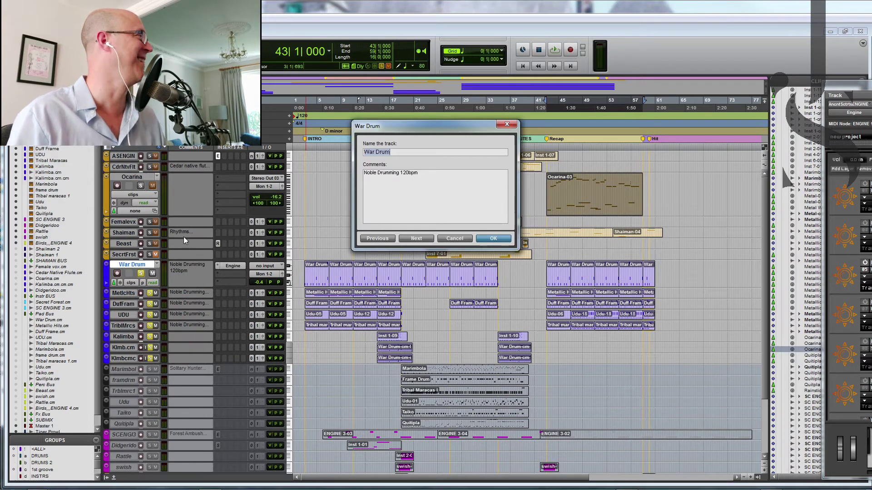
click(506, 124)
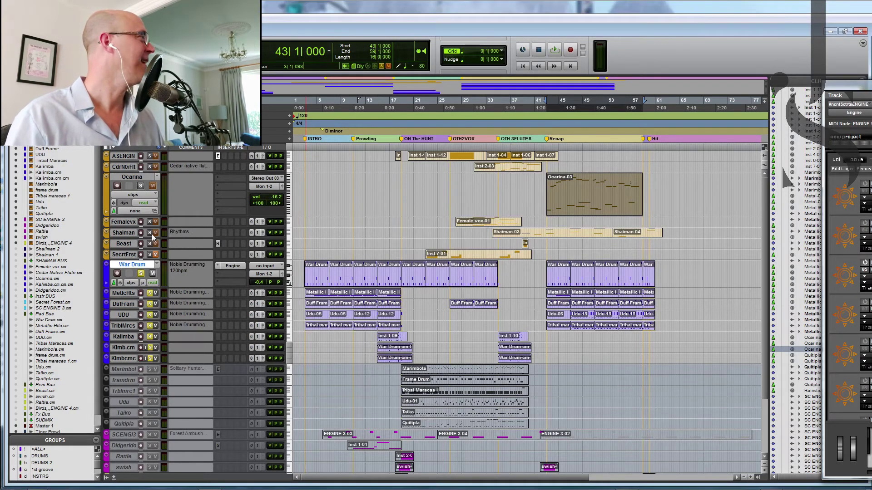
Step: Solo the Shaiman track and play a selection of about bars 42 to 49 with the drum tracks
click(545, 105)
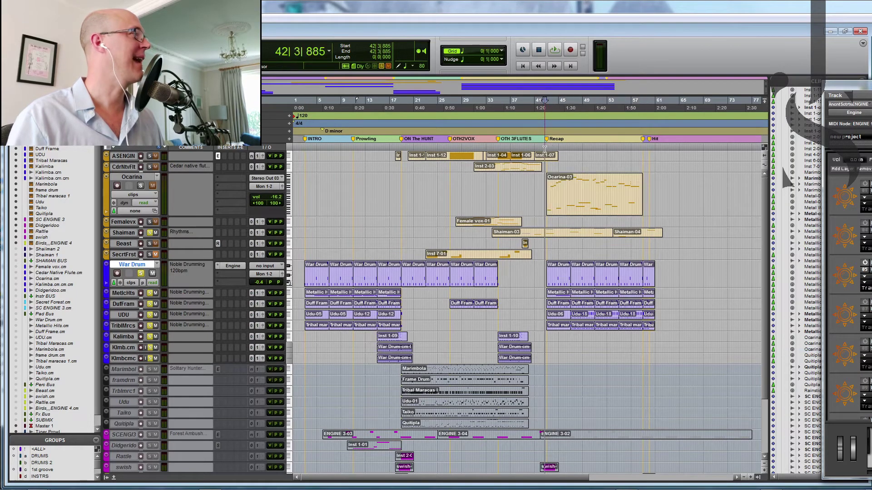
key(space)
drag(545, 105, 584, 106)
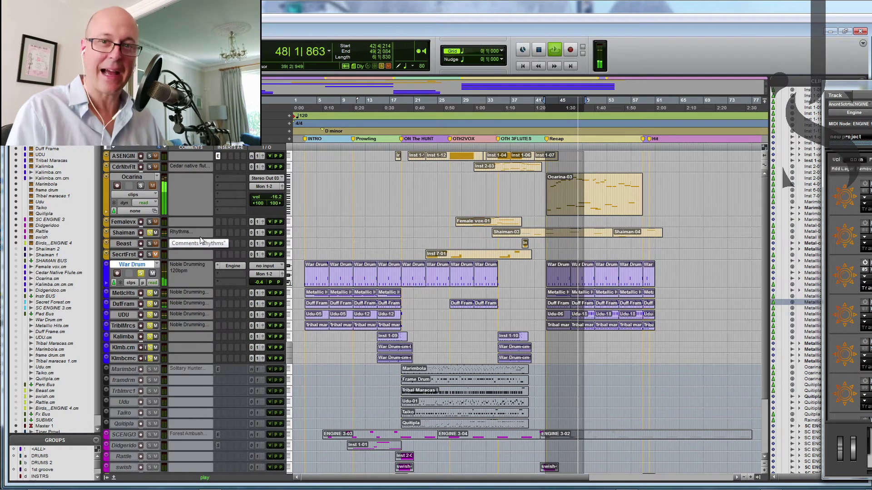
key(space)
Step: Place the cursor at about bar 65 and clear the solos on the Shaiman and War Drum through Klmbcmc tracks
click(679, 274)
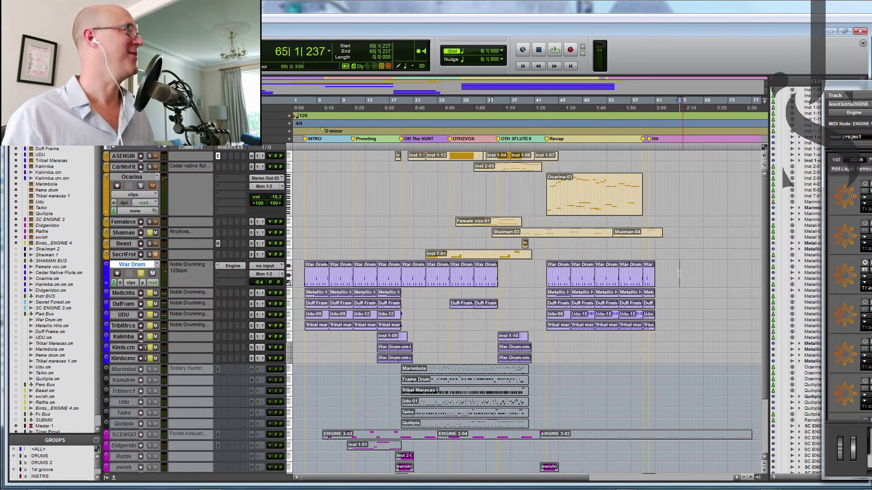
shift+click(126, 359)
scroll(719, 164, down, 3)
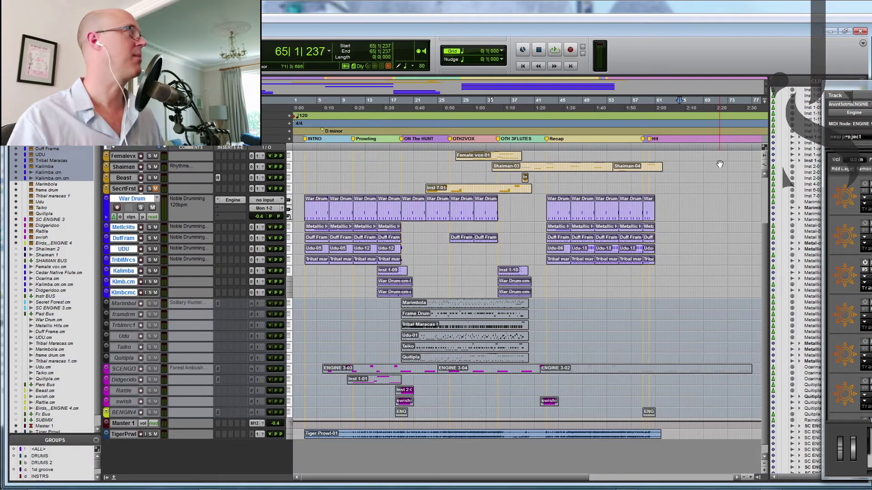
Step: Bring up the committed audio tracks with their buses and enlarge the Tiger Prowl track's height
scroll(690, 208, up, 3)
key(alt+super+Down)
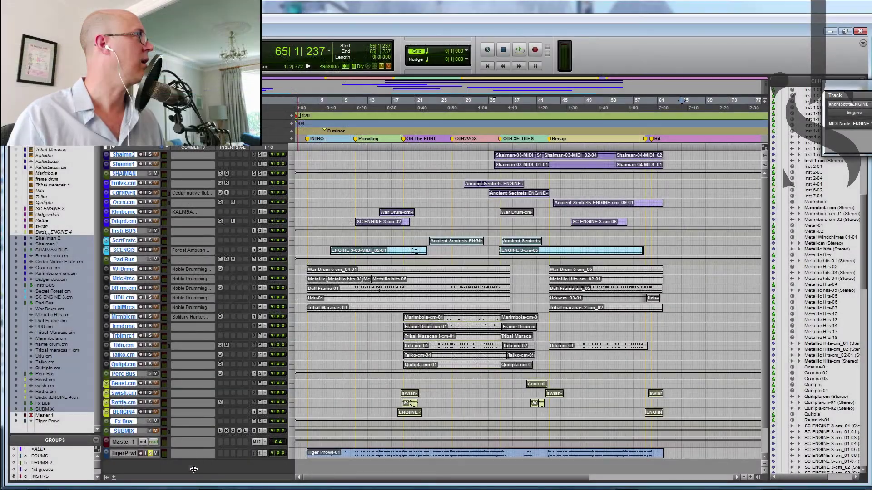
key(super+Up)
key(super+Up)
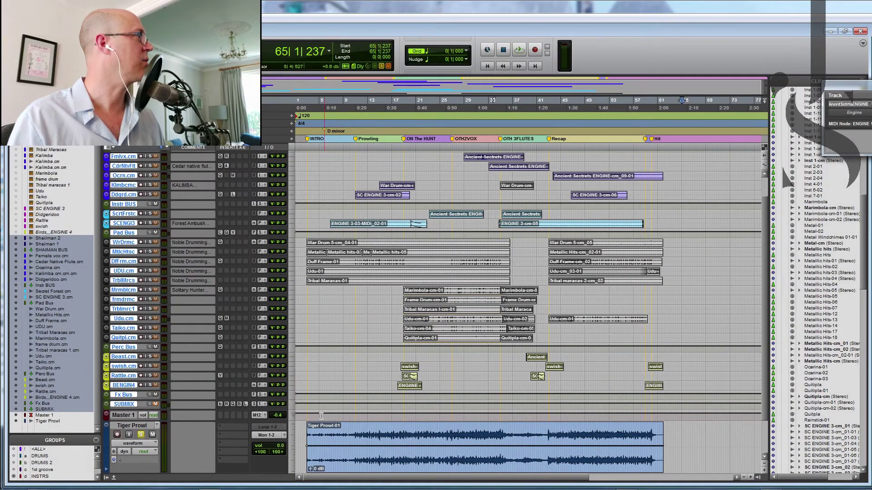
scroll(568, 319, up, 3)
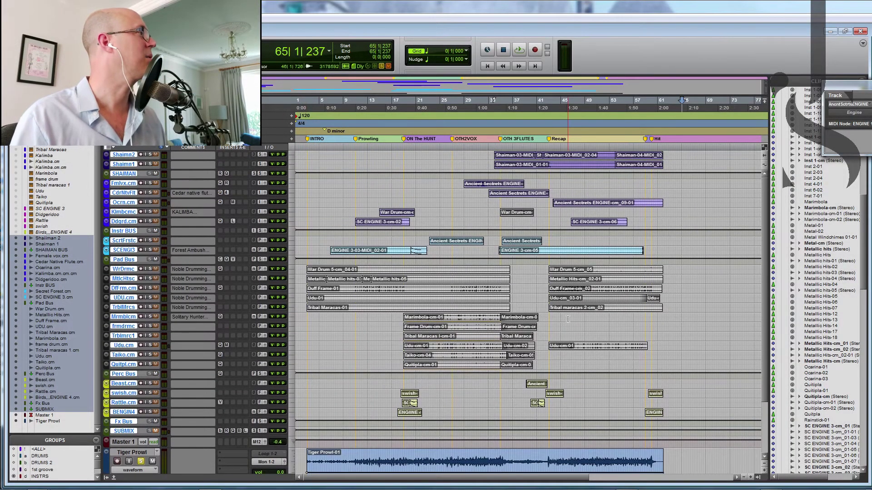
Step: Highlight the instrument clips from the Shaiman tracks through Didgeridoo, followed by the Secret Forest and SC ENGINE 3 pad clips
click(682, 100)
drag(683, 154, 353, 223)
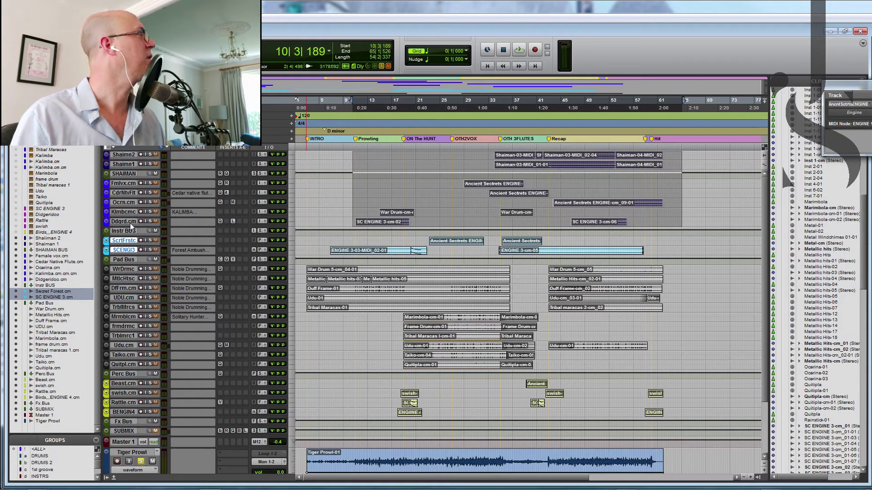
drag(690, 252, 302, 255)
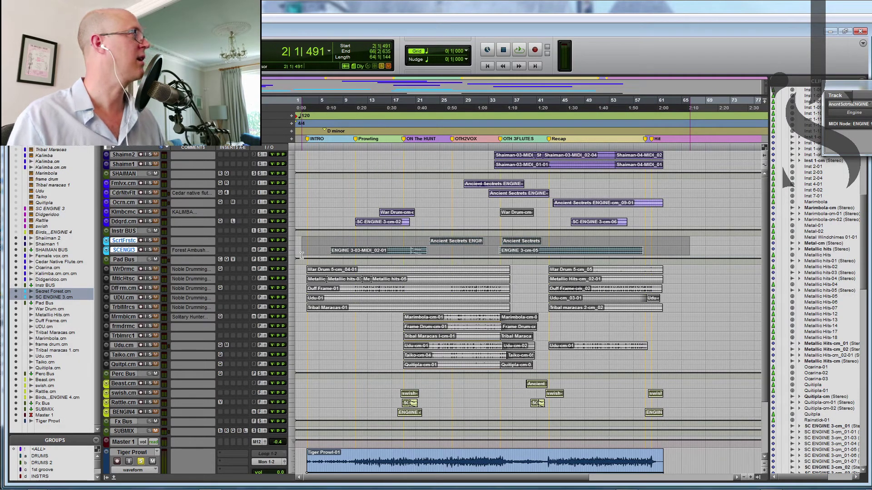
Step: Highlight the percussion clips from War Drum through Quitipla, followed by the effects clips from Beast through Birds_ENGINE 4
drag(690, 252, 288, 366)
scroll(660, 373, down, 2)
scroll(661, 373, down, 2)
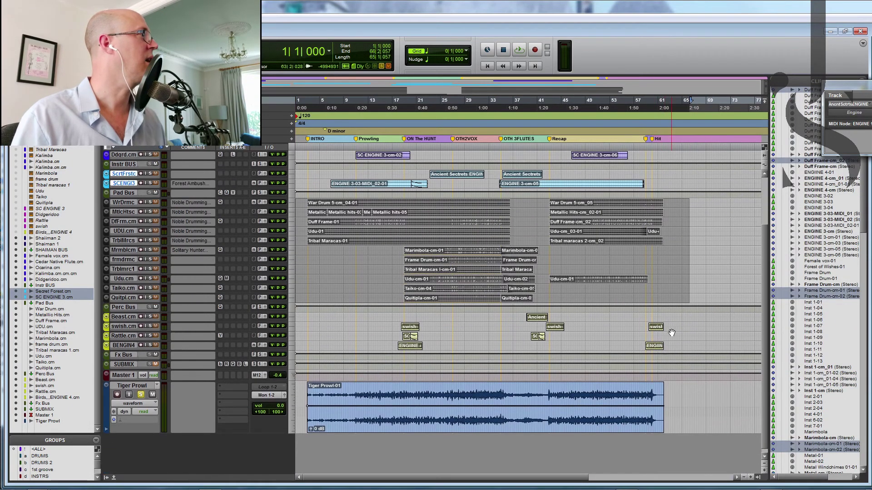
drag(688, 309, 295, 347)
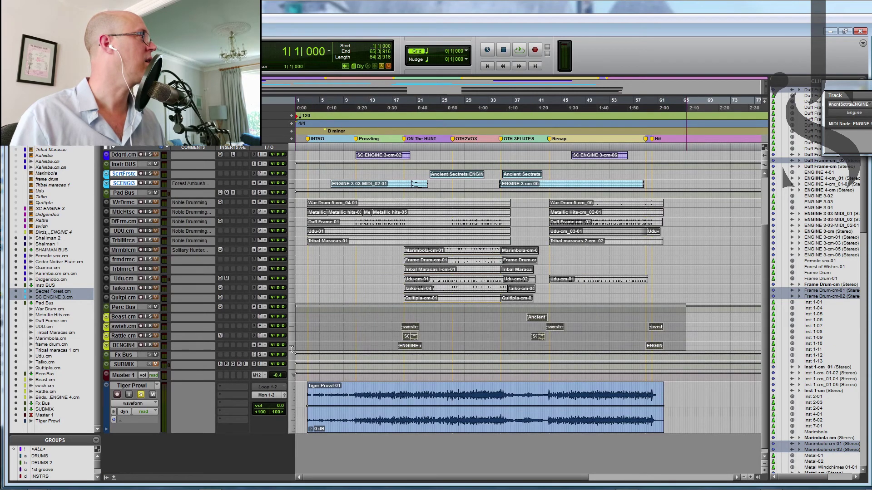
scroll(690, 373, up, 1)
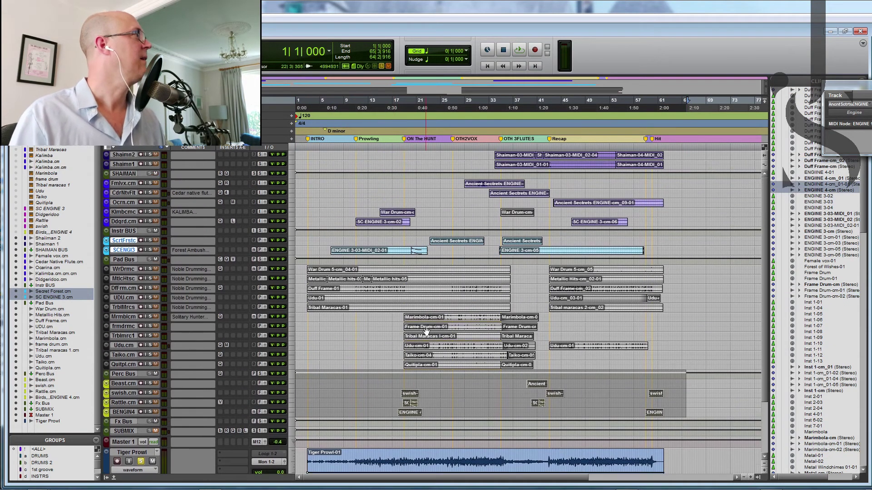
Step: Place the cursor at the start of the INTRO section, widen the arrangement area and play the full track through
click(306, 147)
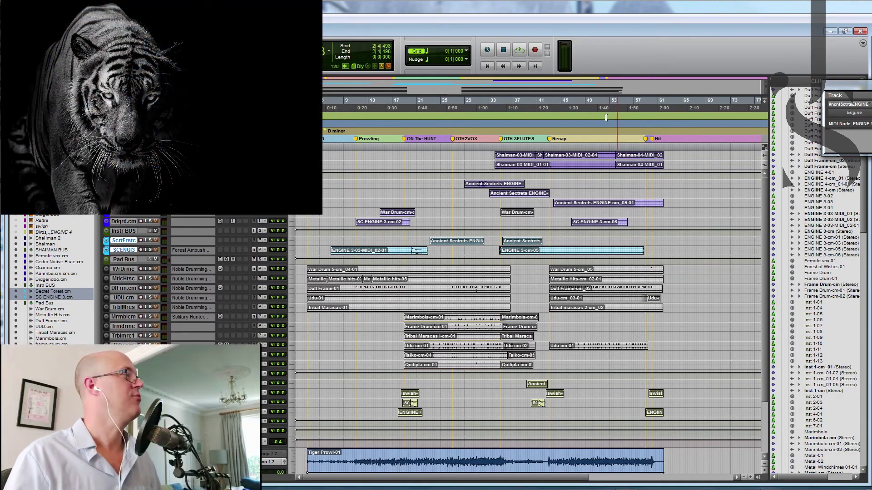
key(ctrl+])
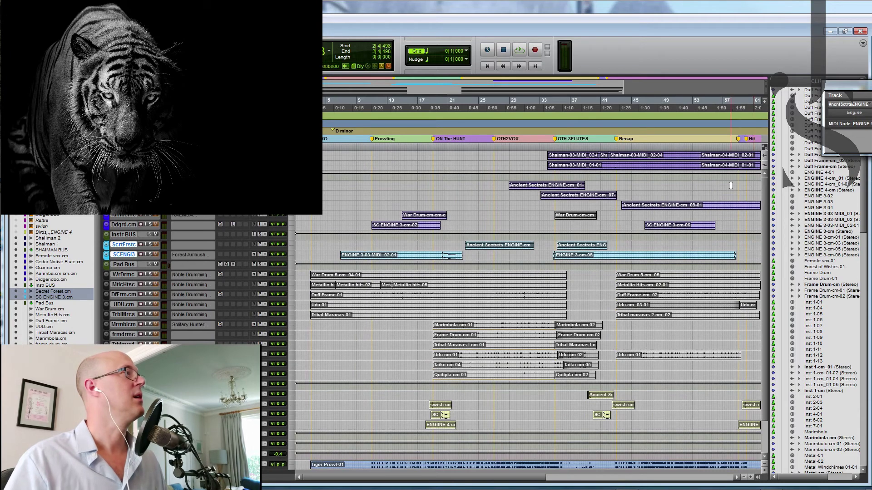
drag(769, 155, 805, 157)
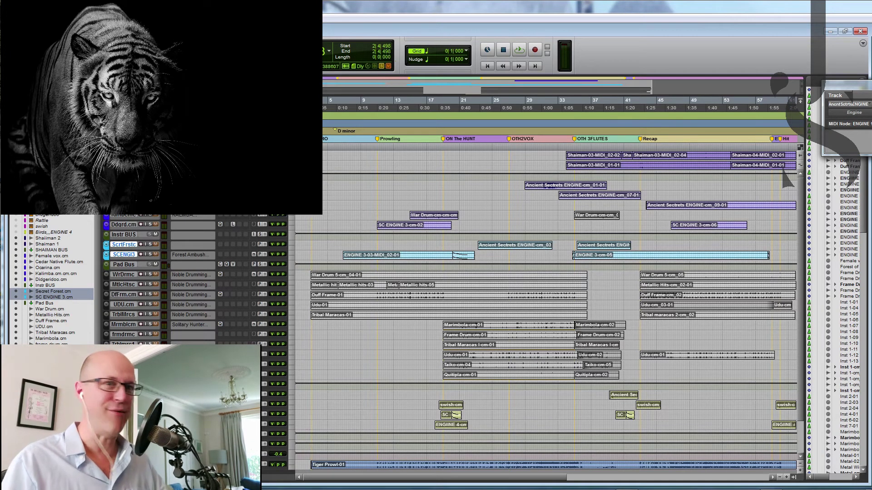
key(space)
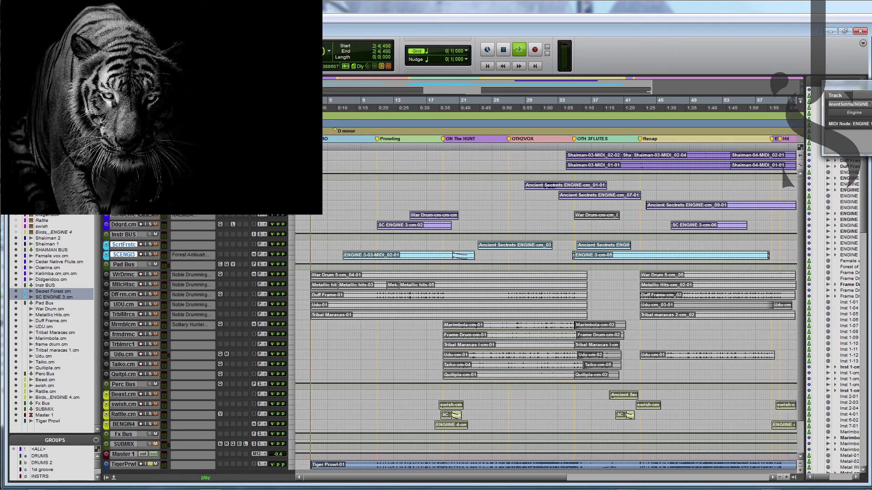
key(space)
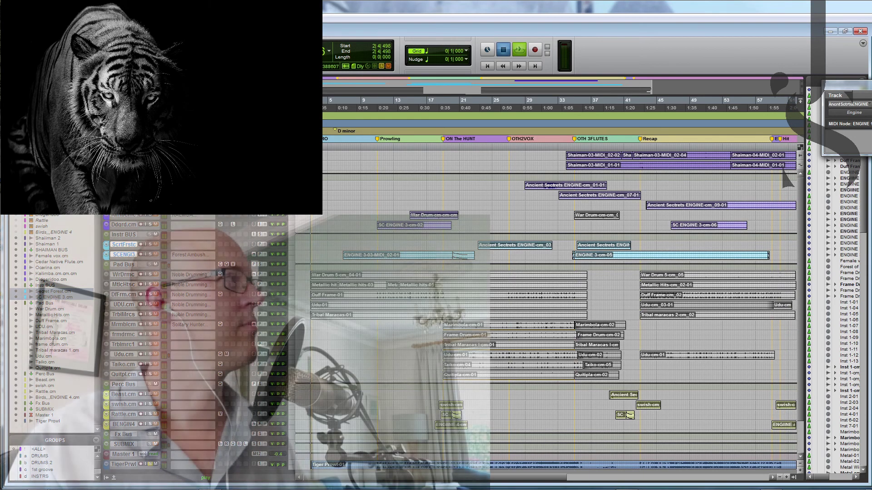